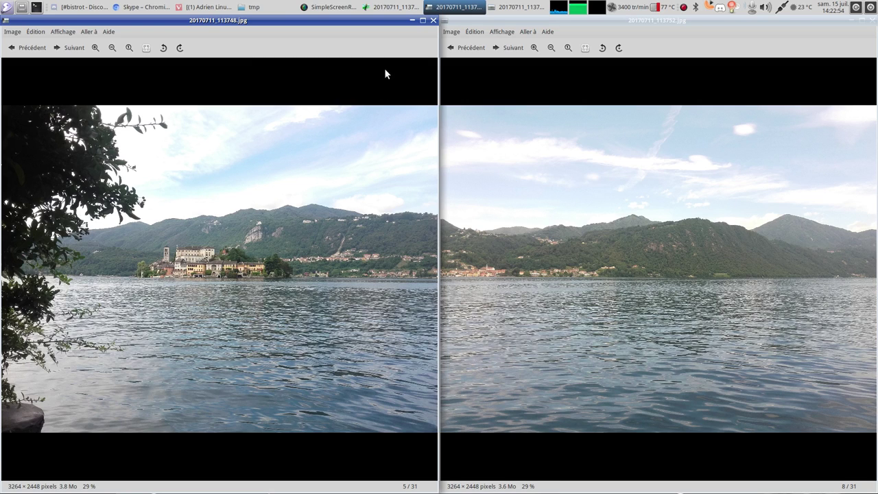
Close the two source photos and open the stitched panorama 20170711_113748 - 20170711_113752.tif
click(433, 21)
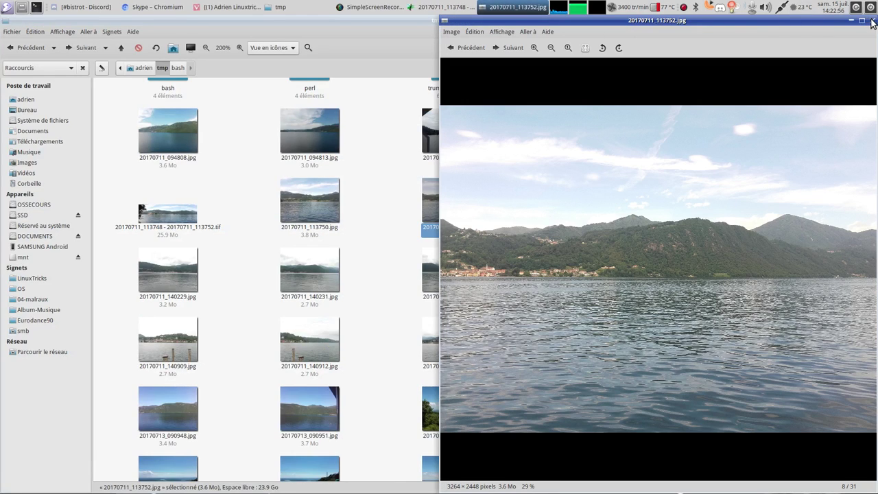
click(872, 20)
double_click(181, 217)
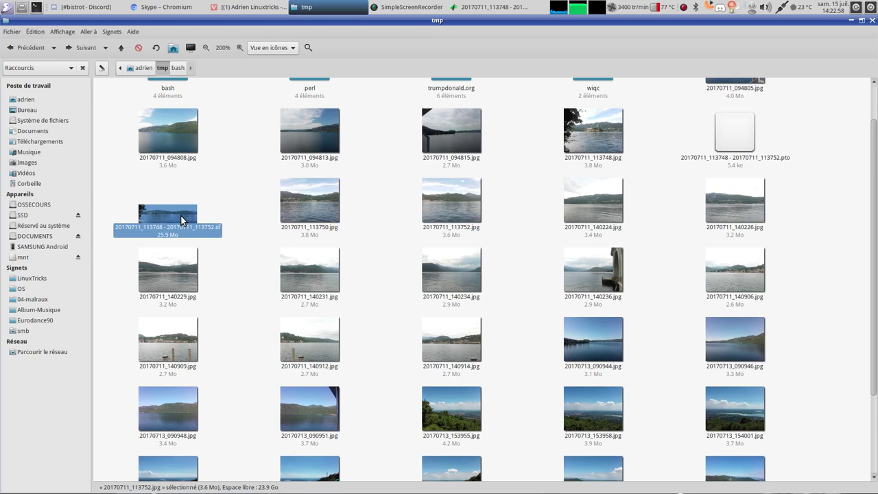
click(526, 179)
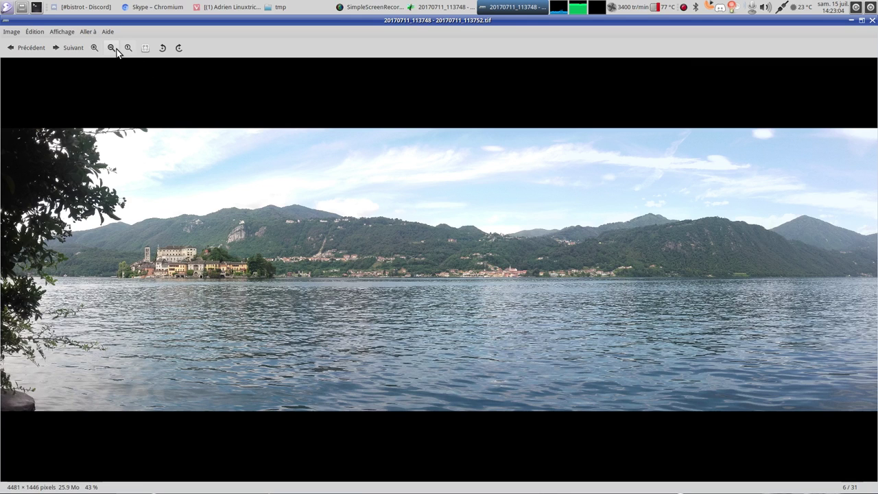
Examine the stitched panorama up close, from the hillside houses to the island village and the far shore
click(94, 50)
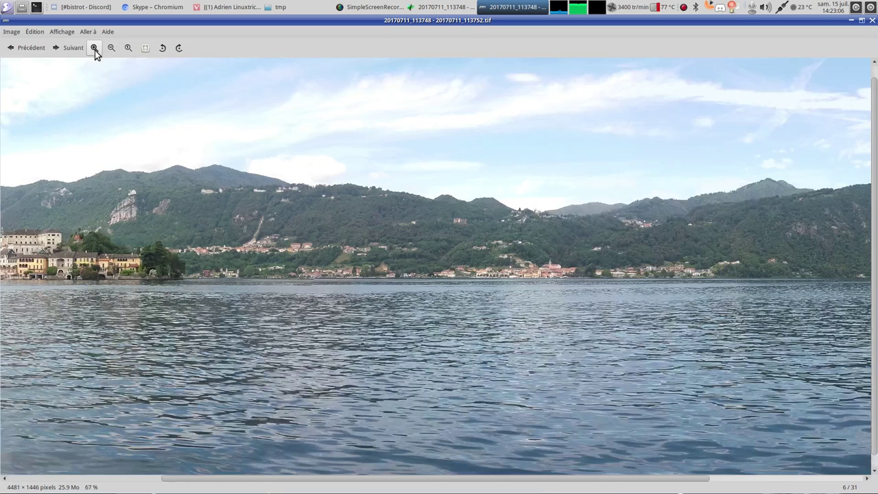
click(94, 50)
click(95, 50)
click(95, 50)
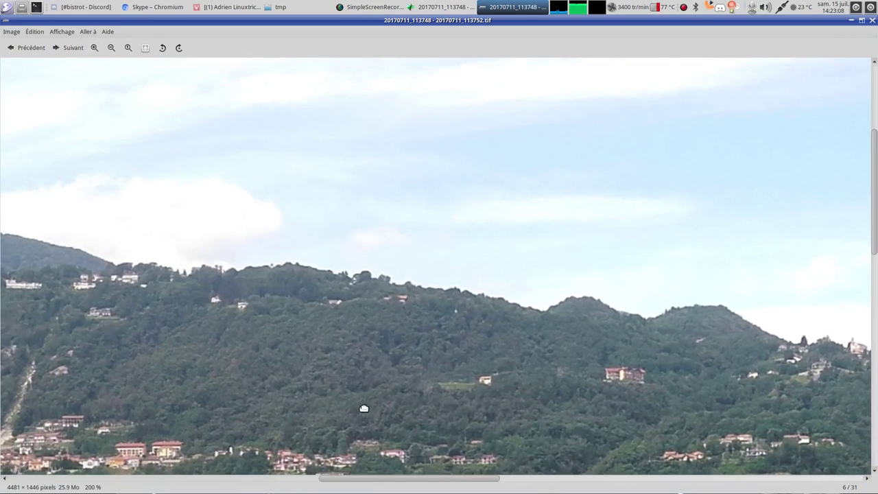
drag(259, 212, 653, 208)
drag(291, 201, 584, 75)
drag(594, 316, 447, 250)
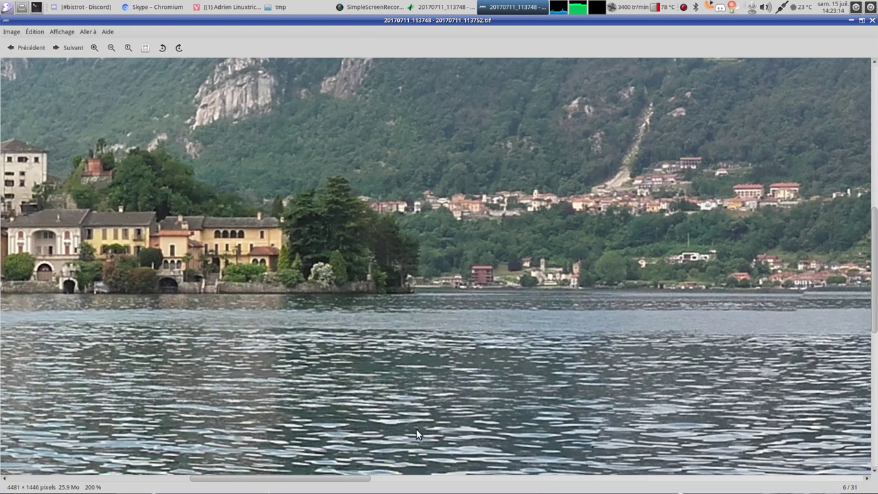
click(111, 48)
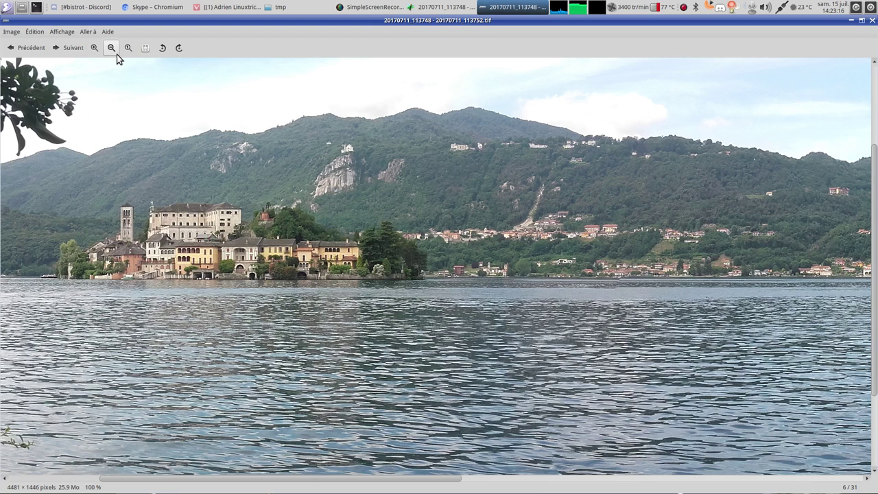
click(111, 48)
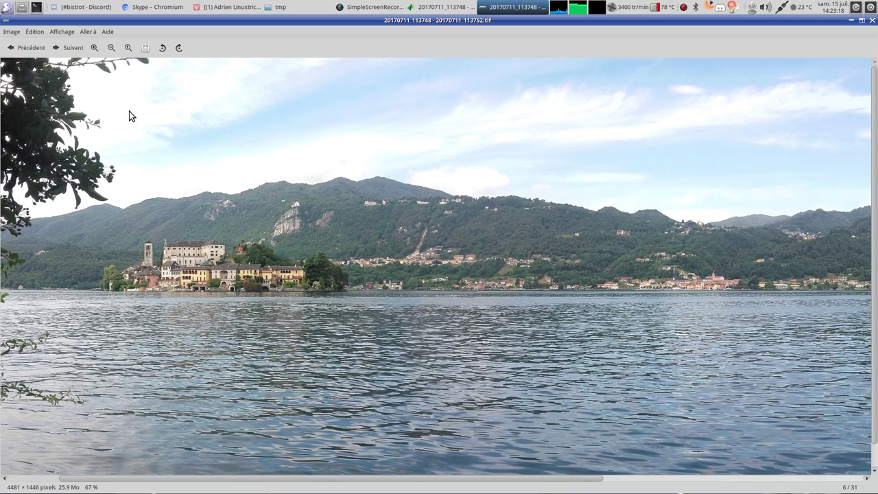
drag(466, 310, 686, 186)
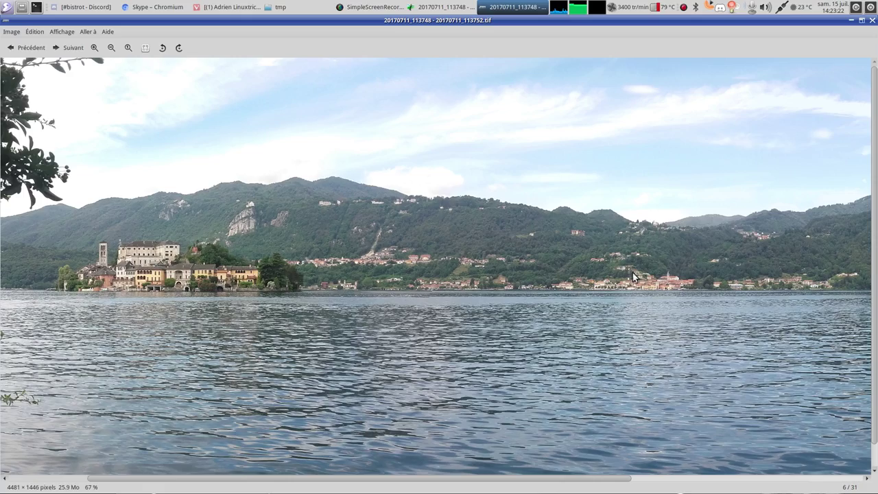
Inspect the stitching seam along the far waterline below the village at high magnification, and close the panorama image
scroll(432, 291, up, 5)
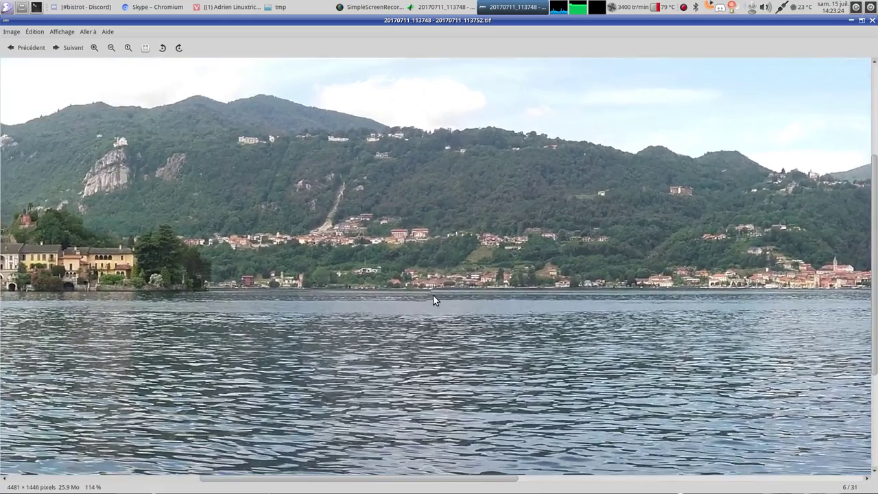
scroll(430, 293, up, 8)
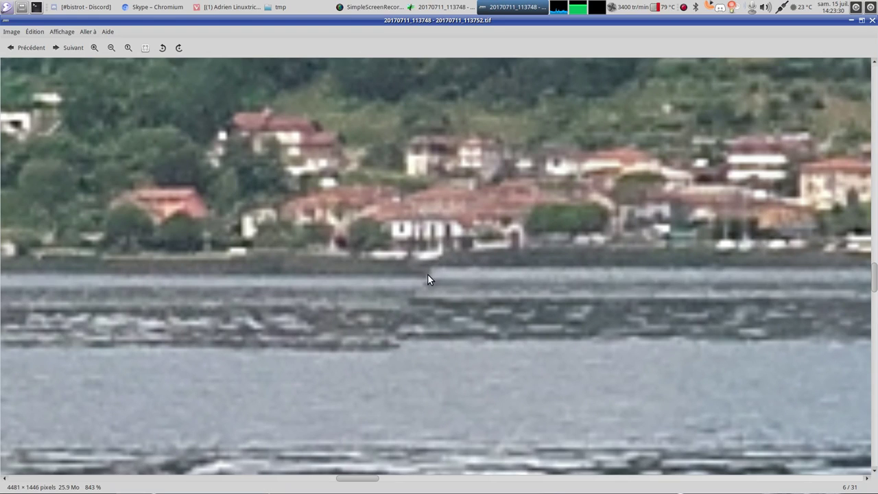
scroll(434, 282, down, 10)
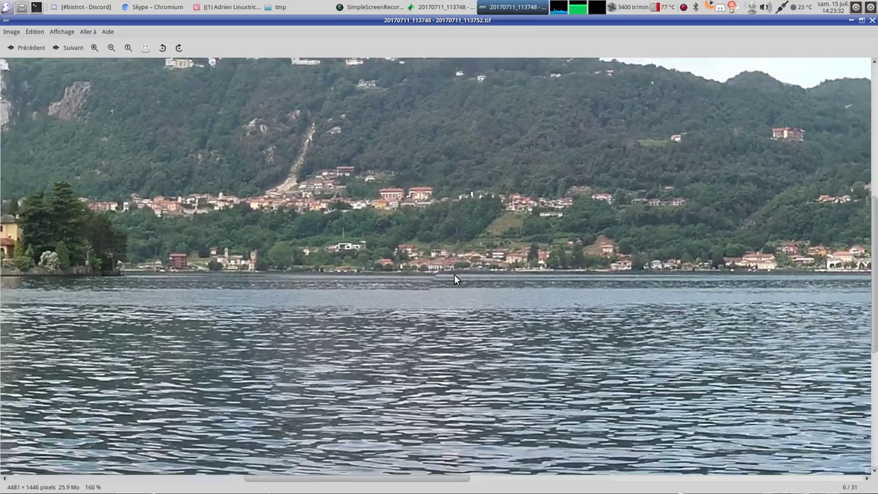
scroll(444, 291, down, 3)
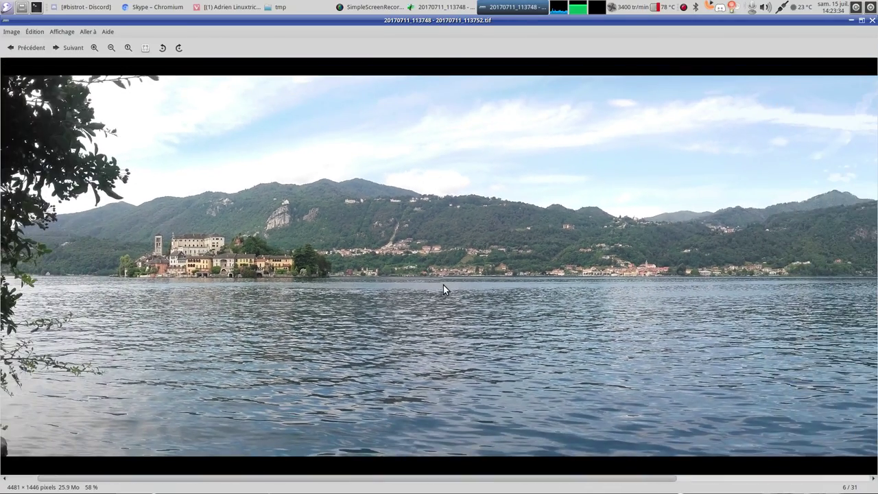
scroll(453, 294, up, 7)
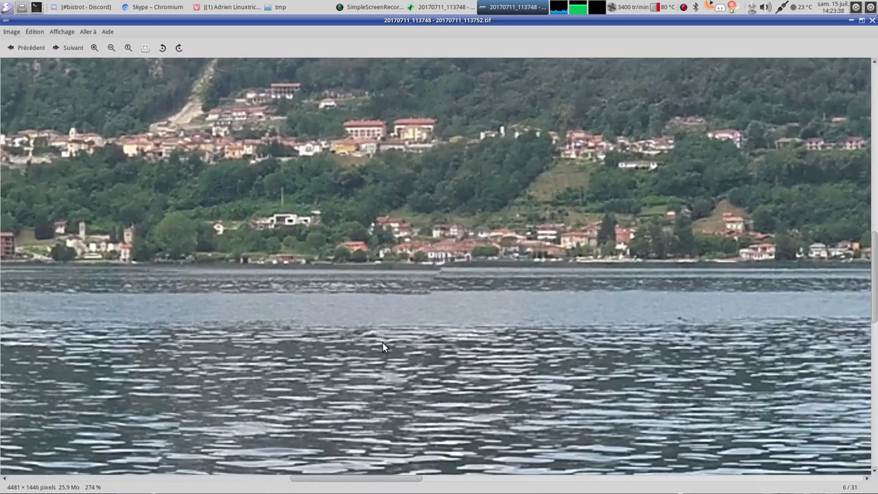
scroll(444, 275, down, 6)
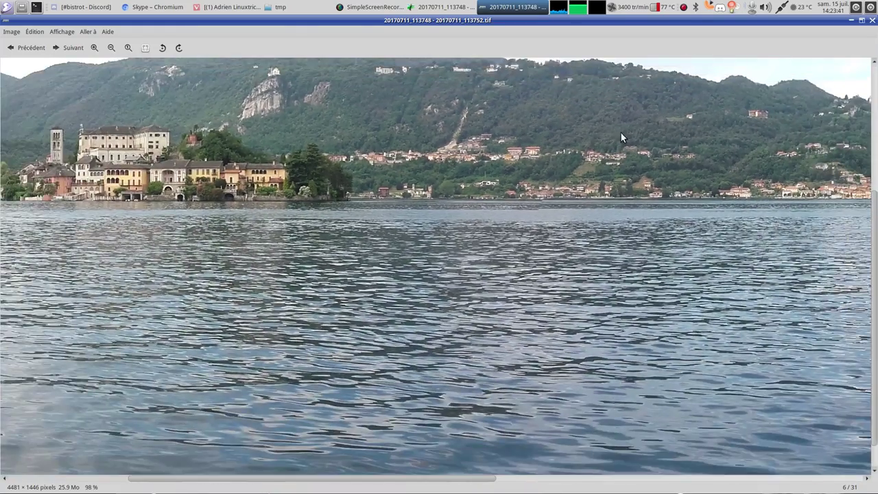
drag(621, 137, 556, 275)
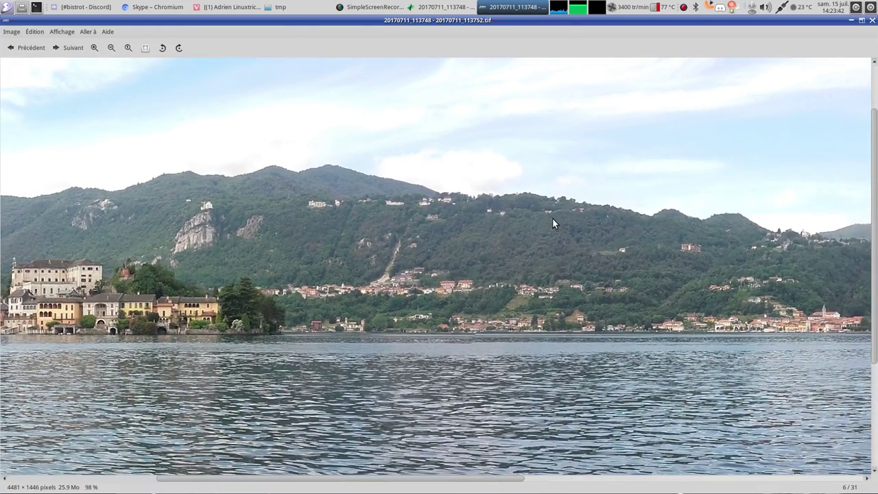
scroll(552, 217, down, 1)
scroll(489, 320, down, 5)
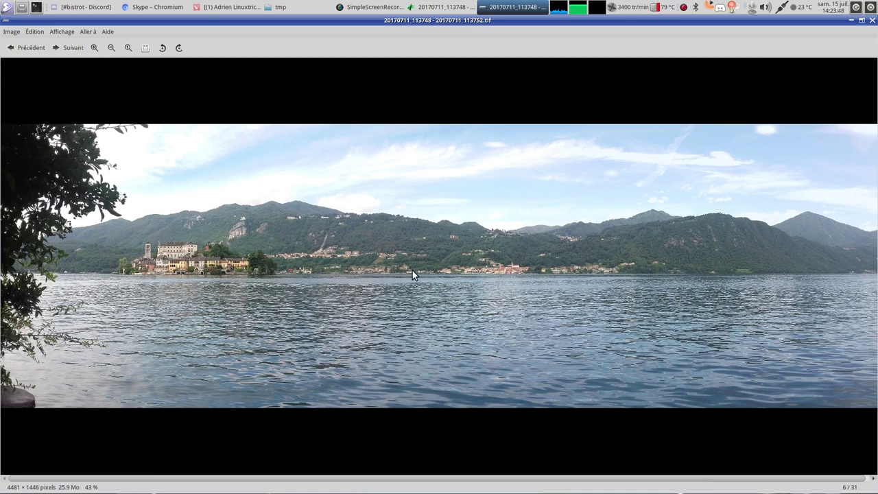
click(872, 21)
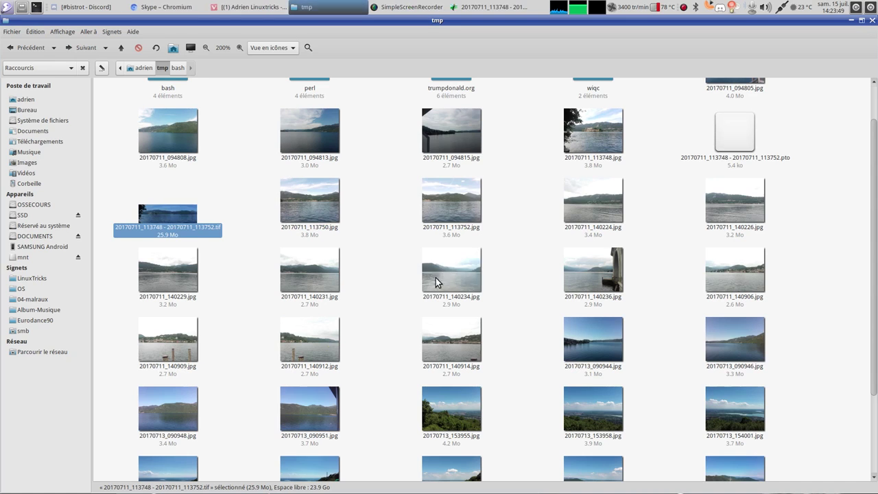
Delete the project file 20170711_113748 - 20170711_113752.pto and close its open Hugin project window
click(732, 137)
key(Delete)
right_click(495, 8)
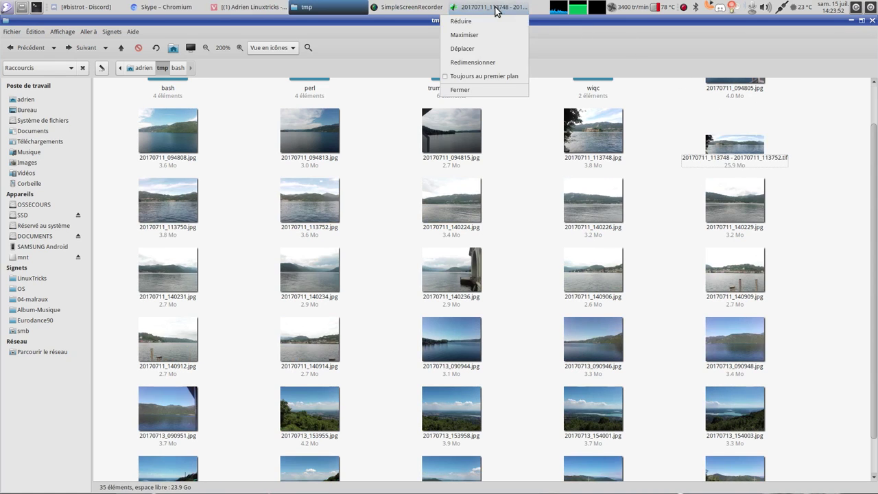
click(479, 89)
Launch Hugin and begin loading images into a new panorama project
click(130, 484)
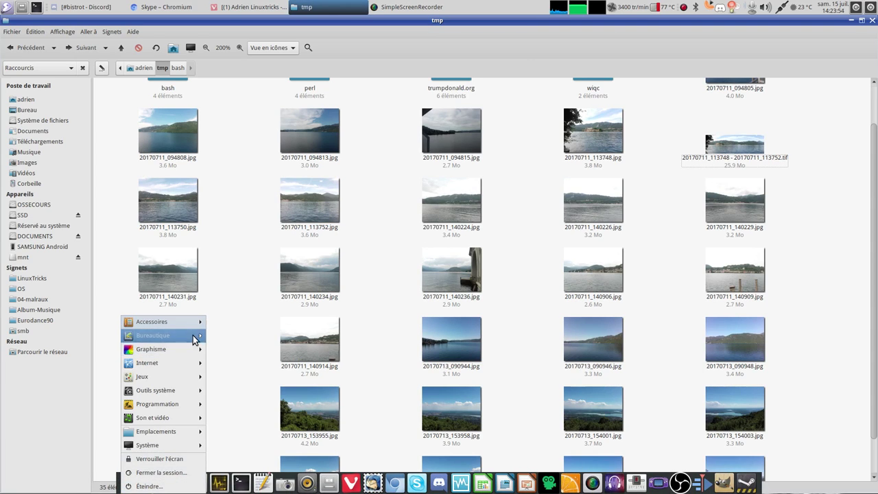
mouse_move(192, 350)
click(272, 384)
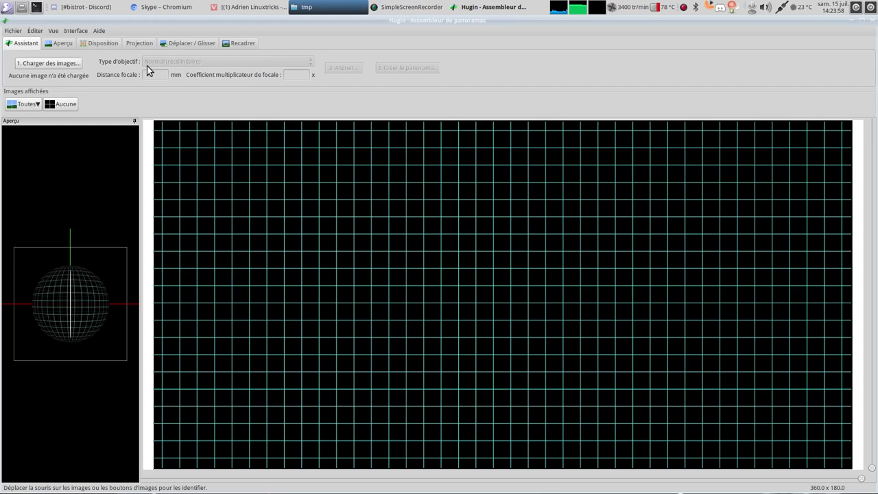
click(34, 63)
Look through the photos in the tmp folder for another panorama series and return to Hugin's image selection
click(272, 12)
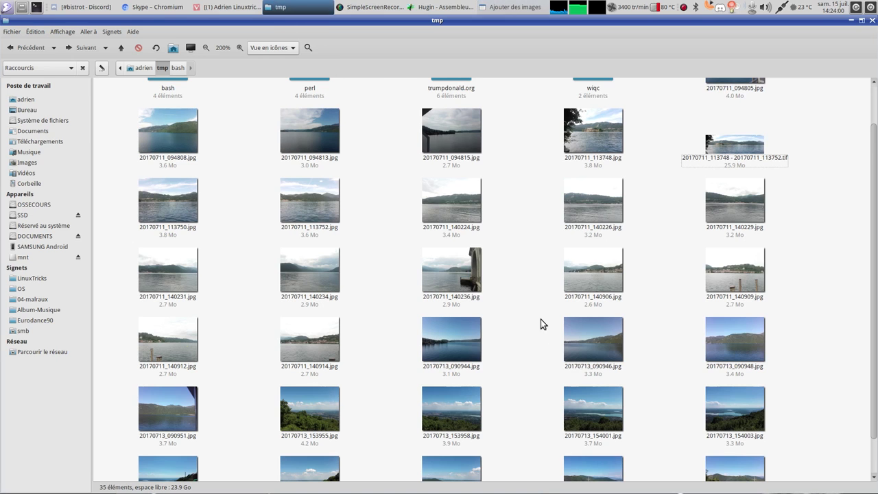
scroll(540, 319, down, 3)
scroll(473, 315, up, 3)
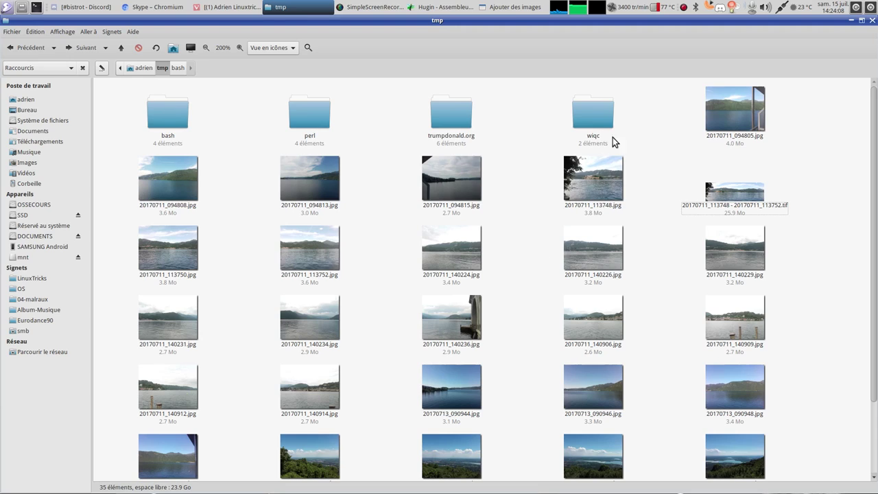
click(371, 7)
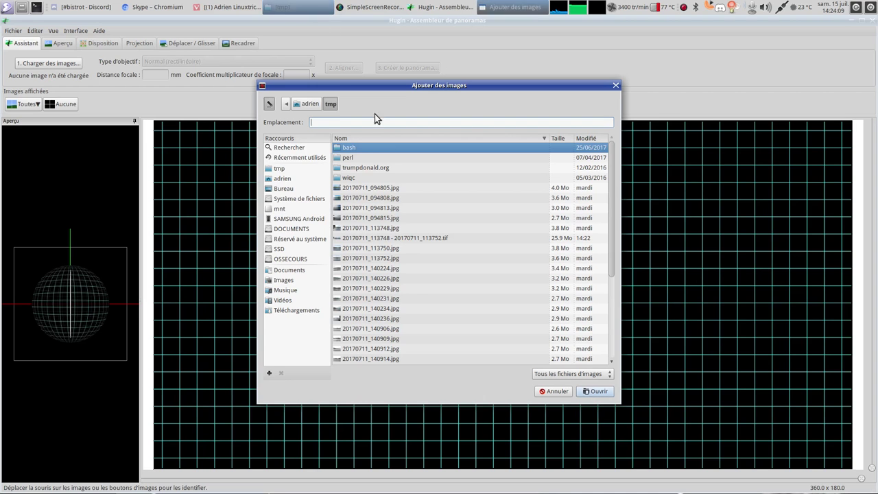
Load the four photos from 20170711_094805.jpg to 20170711_094815.jpg, dismiss the brightness notice and align the images
click(386, 189)
shift+click(395, 218)
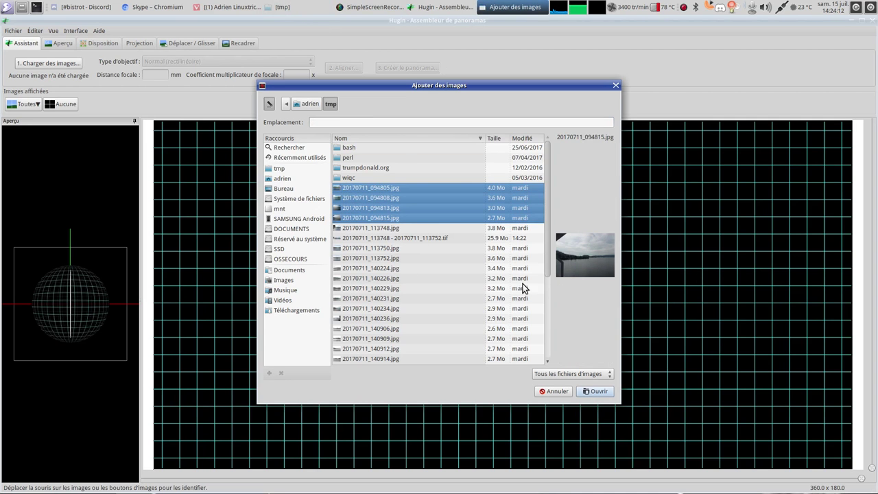
click(393, 187)
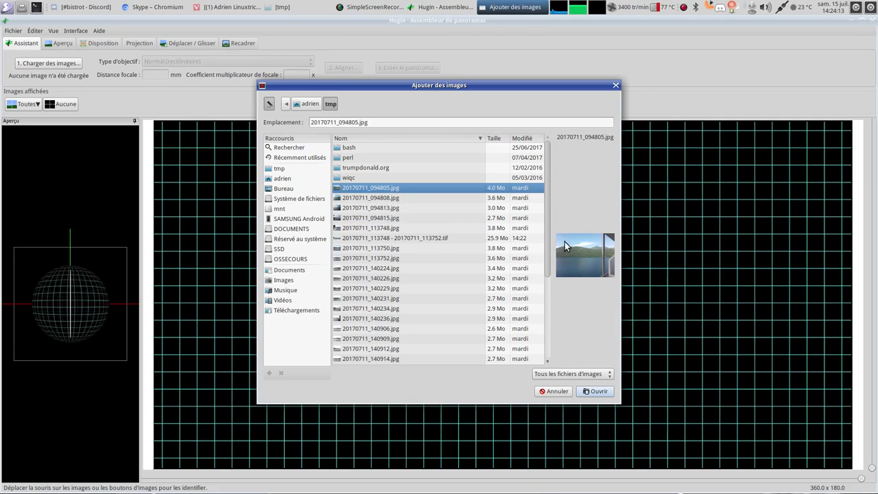
click(384, 219)
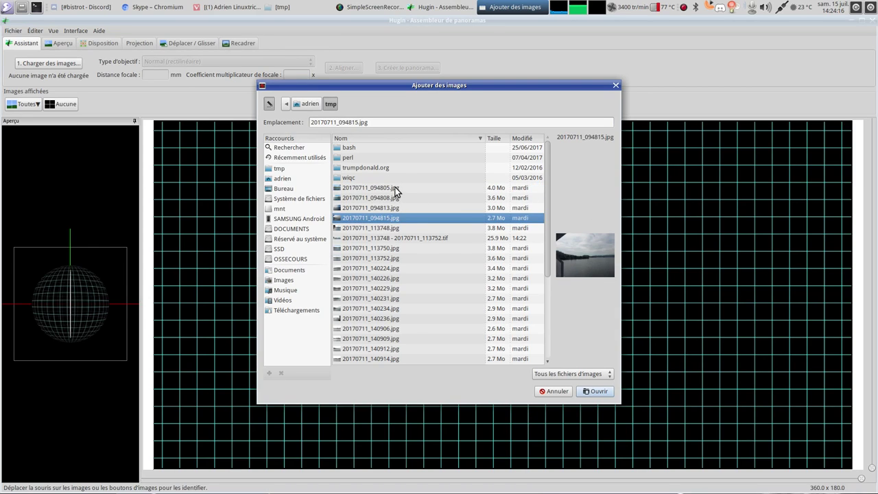
shift+click(395, 187)
click(597, 391)
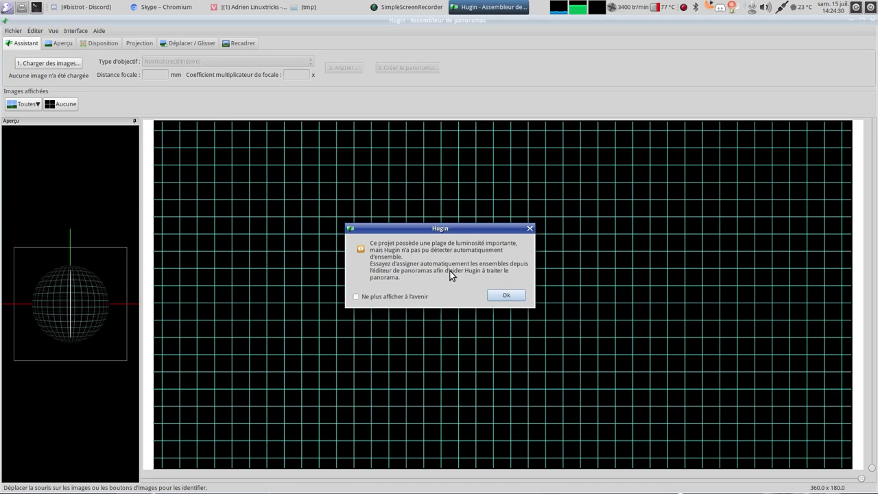
click(511, 297)
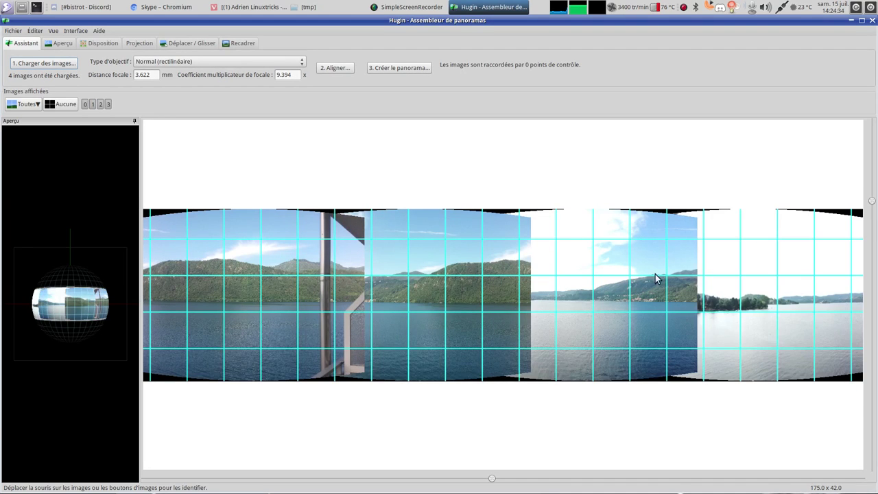
click(335, 68)
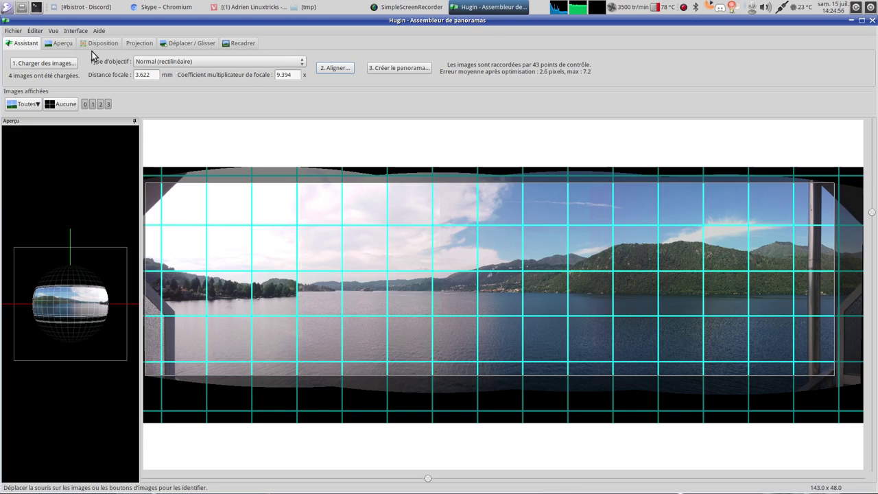
Review the aligned panorama's control points, the image layout connections and the projection settings
click(60, 44)
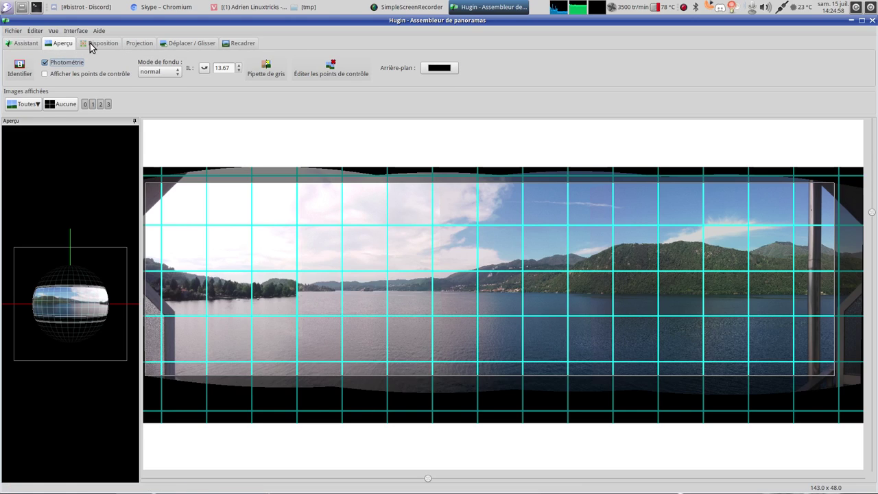
click(331, 75)
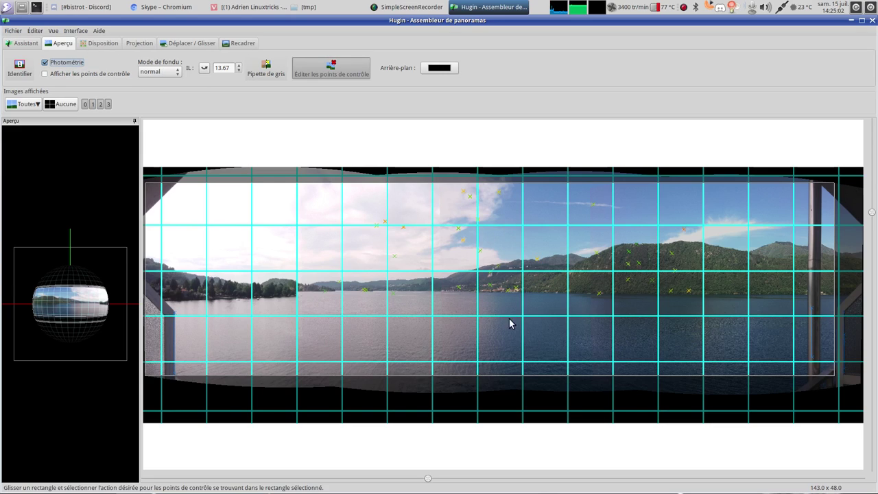
click(332, 73)
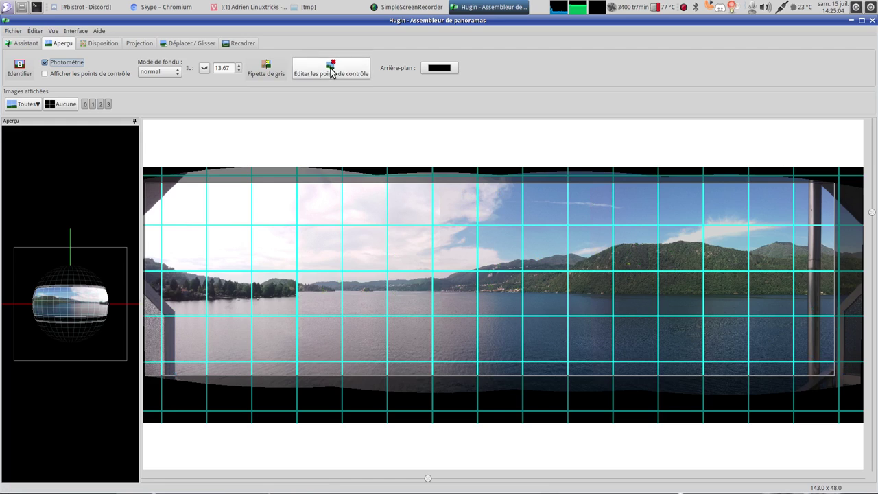
click(96, 45)
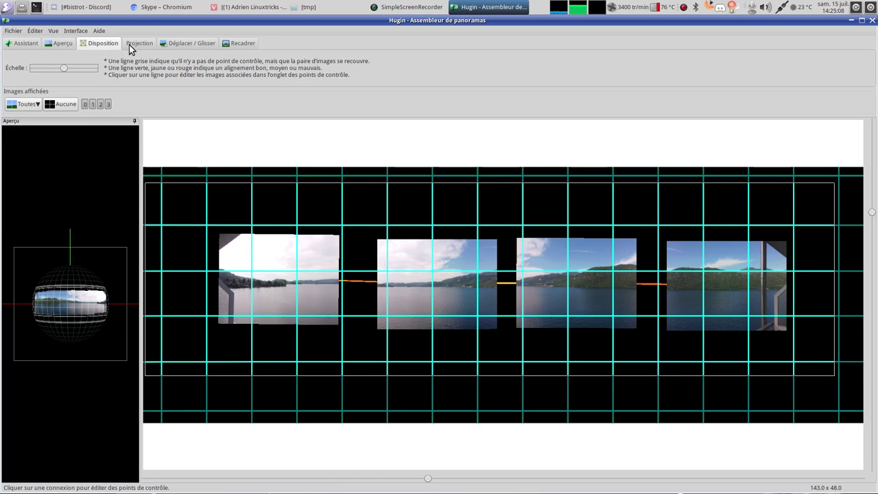
click(129, 45)
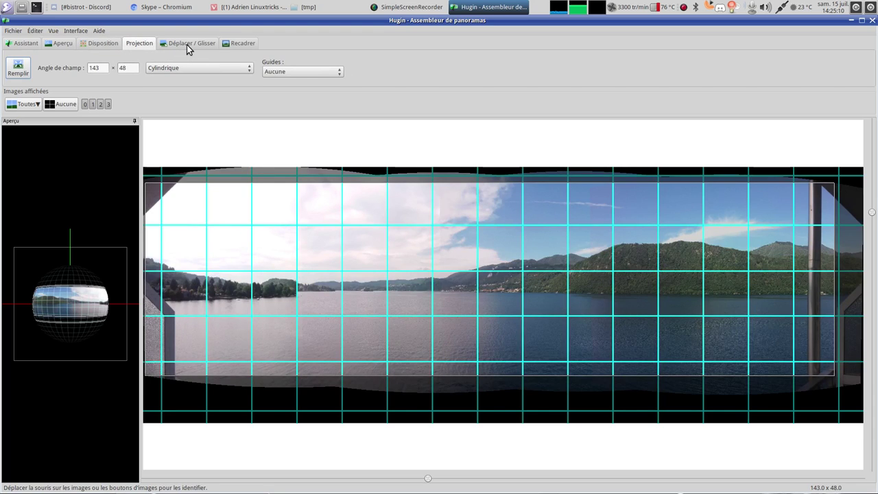
Review the crop bounds and the move and rotation settings of the aligned panorama
click(188, 44)
click(231, 45)
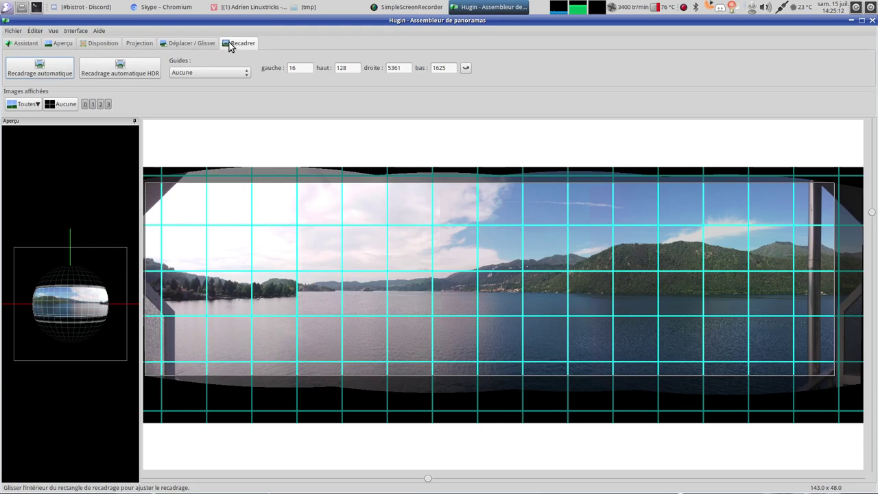
click(165, 44)
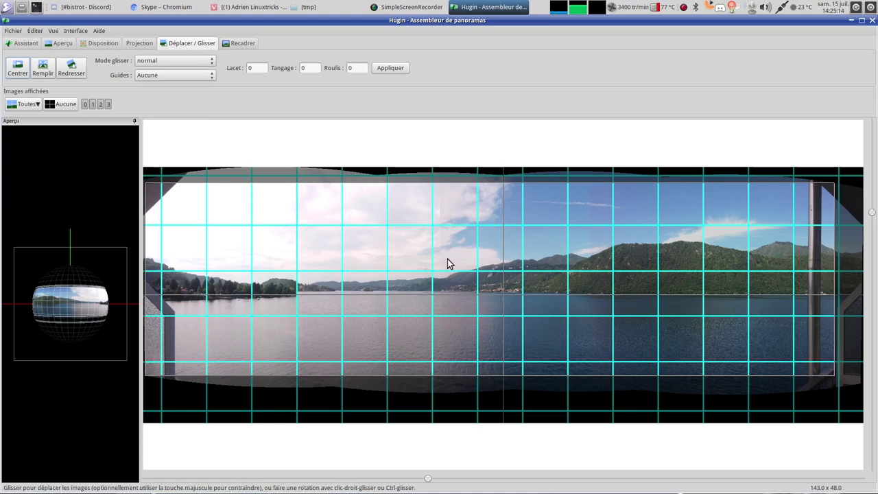
Create the panorama as an LZW-compressed TIFF, saving the project and output in the tmp folder with prefix 20170711_094805 - 20170711_094815
click(17, 45)
click(399, 67)
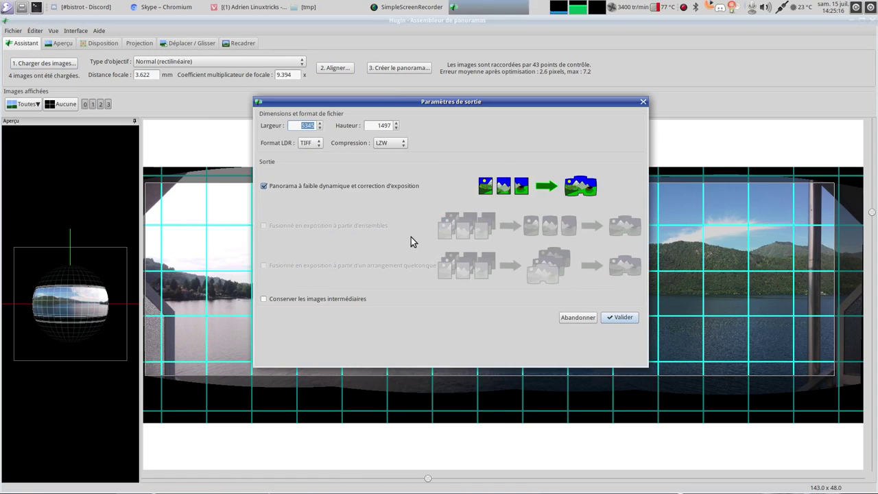
click(617, 318)
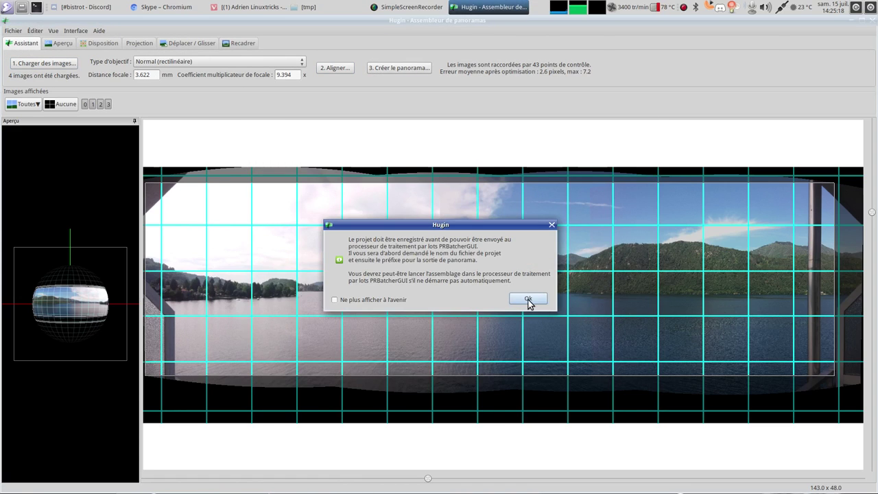
click(528, 300)
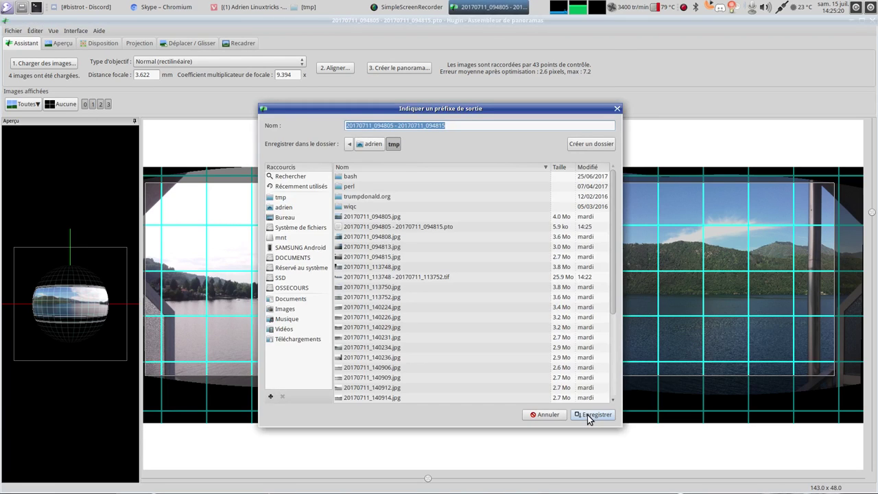
click(583, 414)
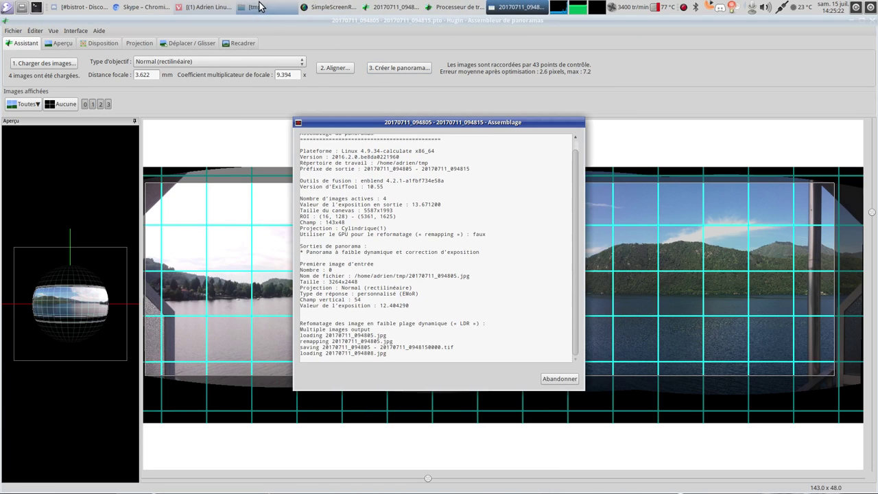
Check the intermediate TIFF files in the tmp folder while the panorama is being stitched
click(260, 7)
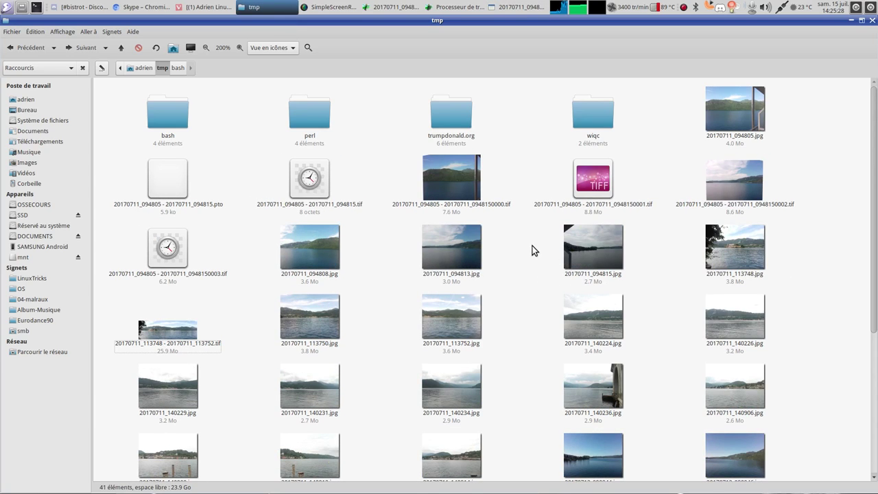
click(271, 7)
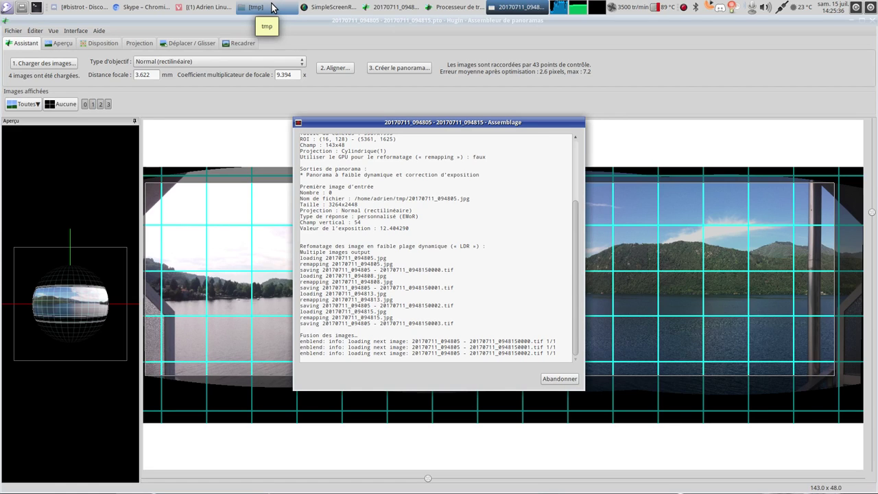
click(271, 7)
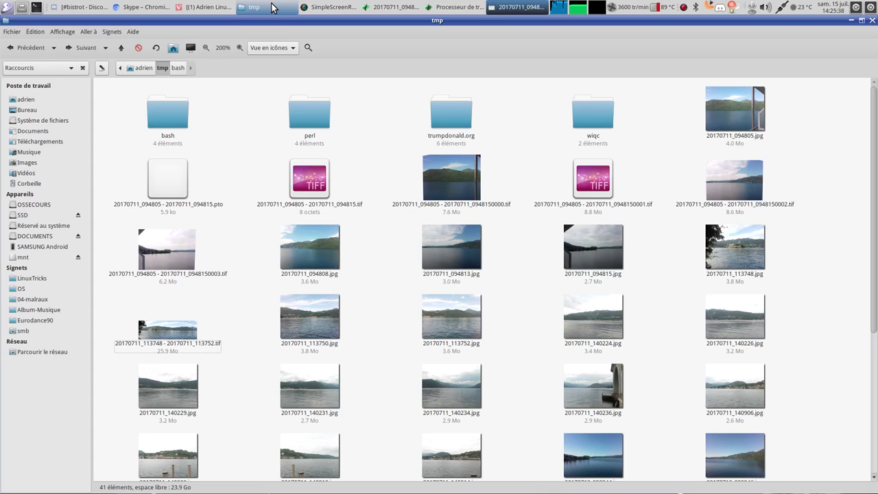
click(271, 7)
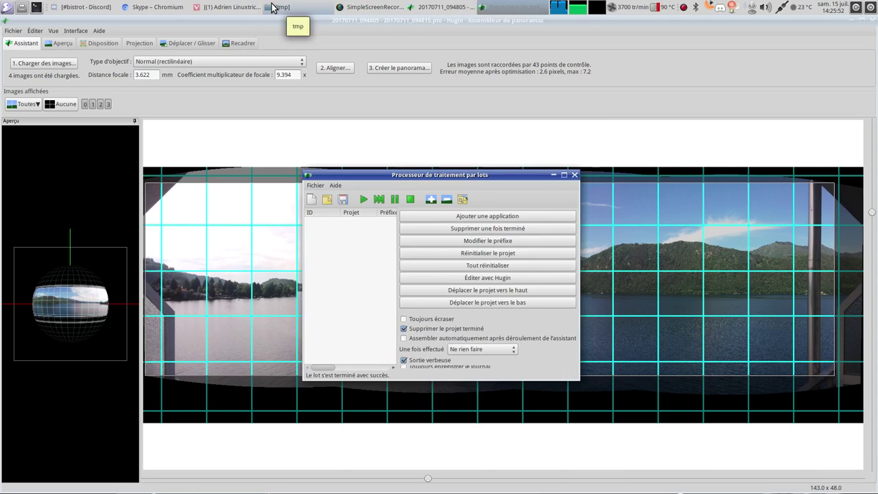
Open the stitched panorama 20170711_094805 - 20170711_094815.tif from the tmp folder, inspect it and close the viewer
click(272, 8)
double_click(321, 202)
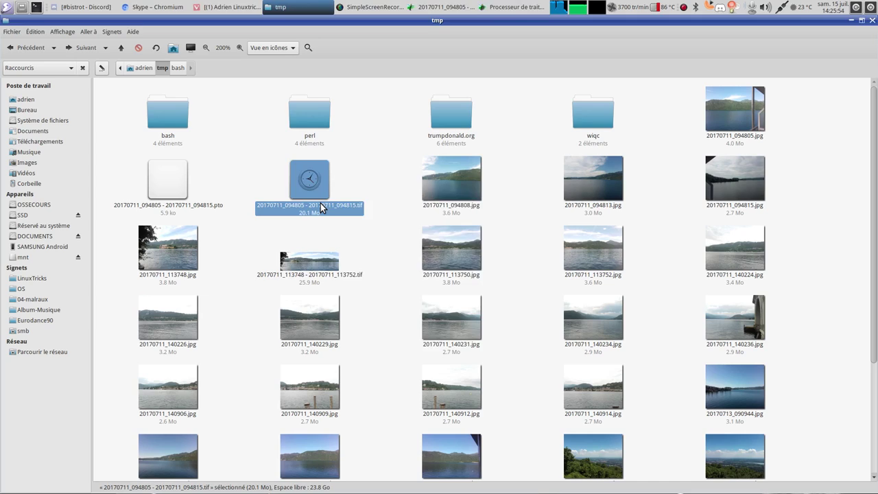
click(526, 180)
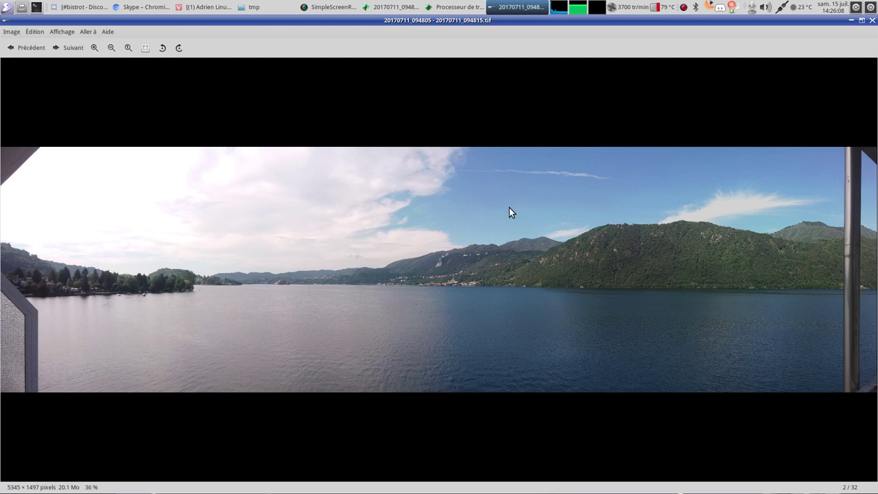
click(872, 24)
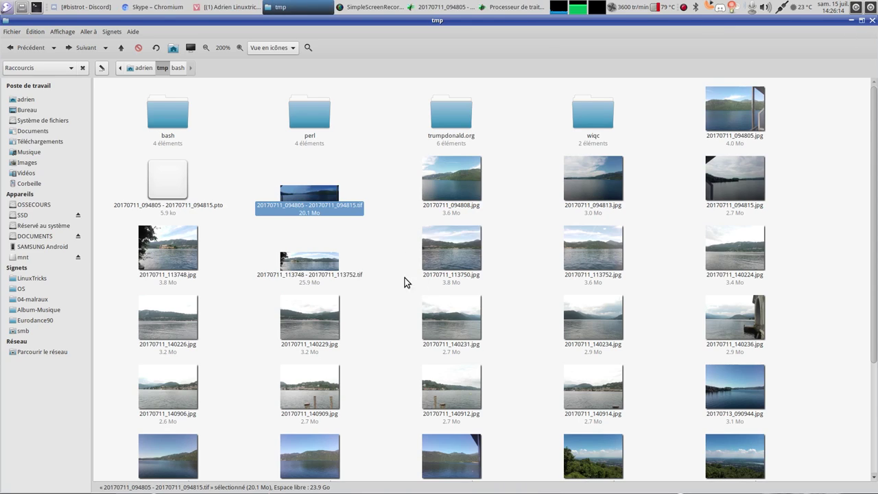
Return to Hugin and close both the batch processor and the panorama project
click(305, 13)
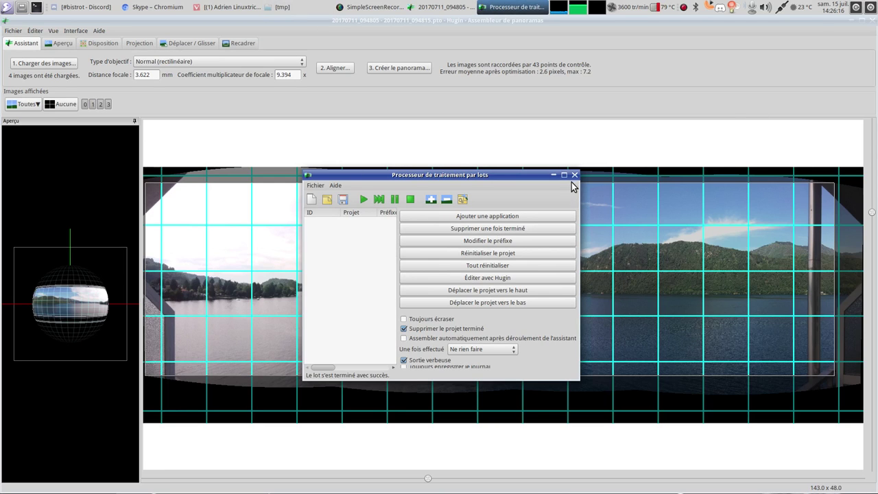
click(574, 175)
click(873, 25)
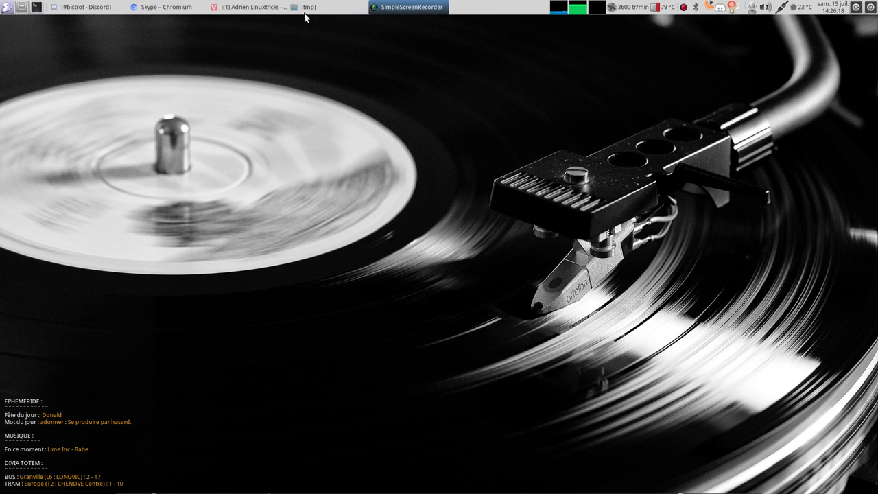
Delete the earlier panorama 20170711_113748 - 20170711_113752.tif from the tmp folder
click(305, 12)
scroll(429, 355, down, 3)
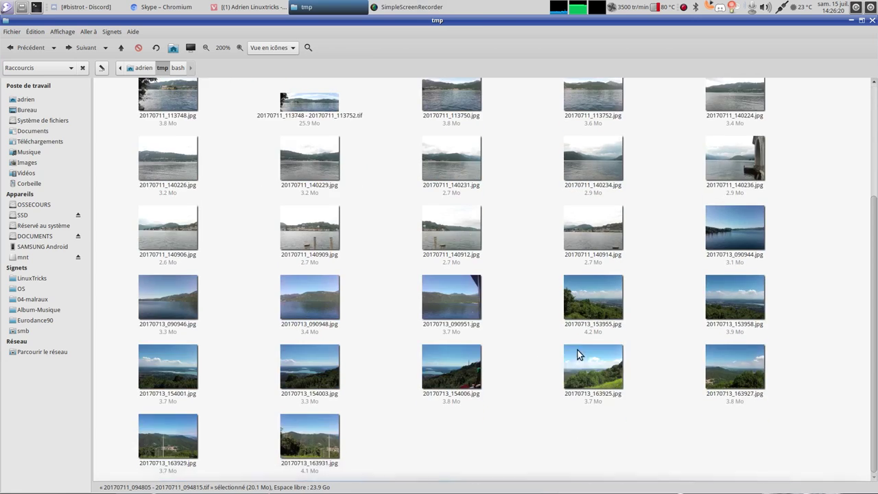
scroll(721, 291, up, 3)
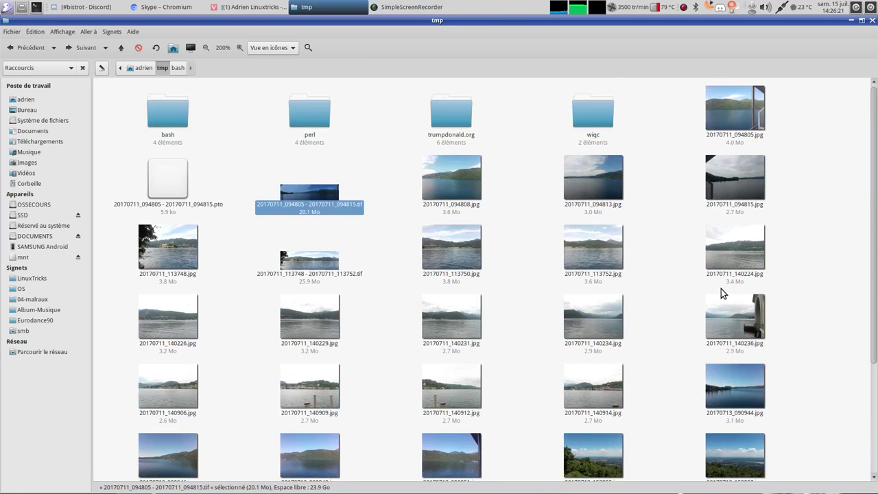
click(328, 266)
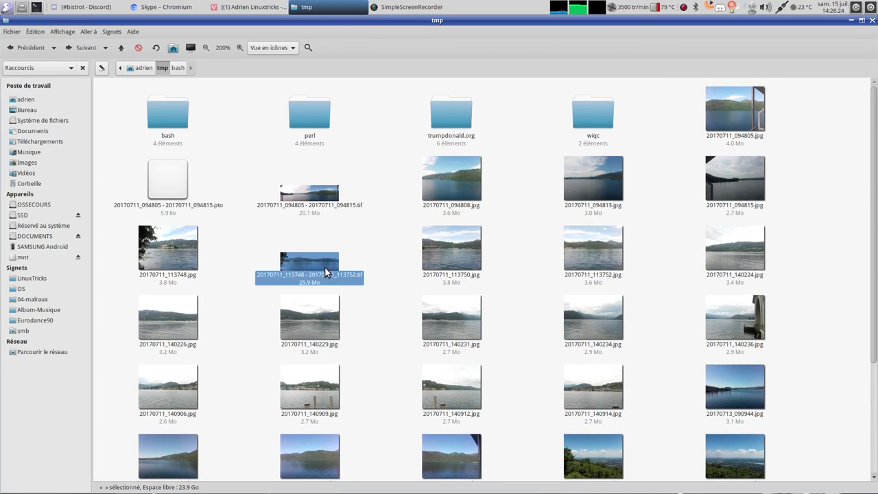
key(Delete)
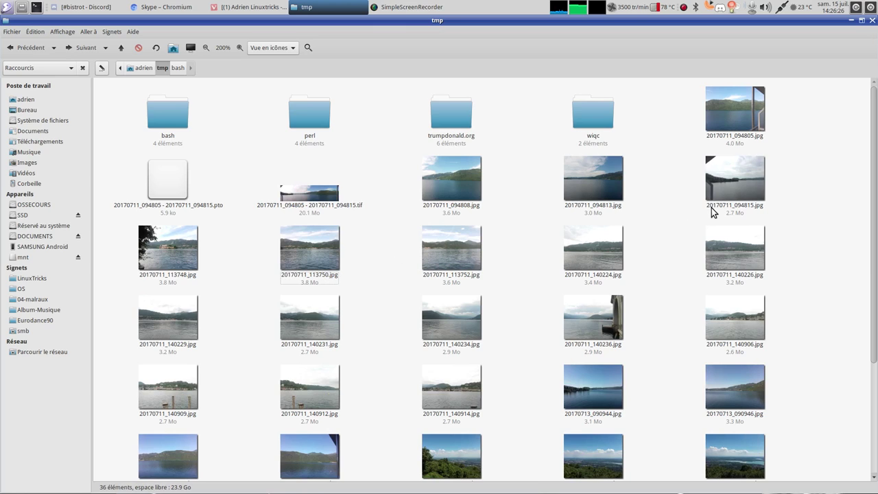
Look through the remaining photos in the tmp folder for another series and launch Hugin's panorama creator
scroll(445, 290, down, 3)
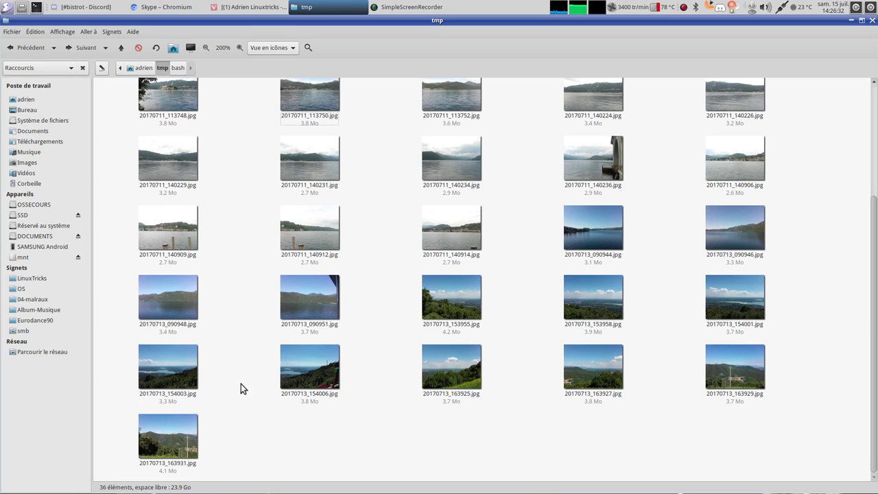
click(346, 8)
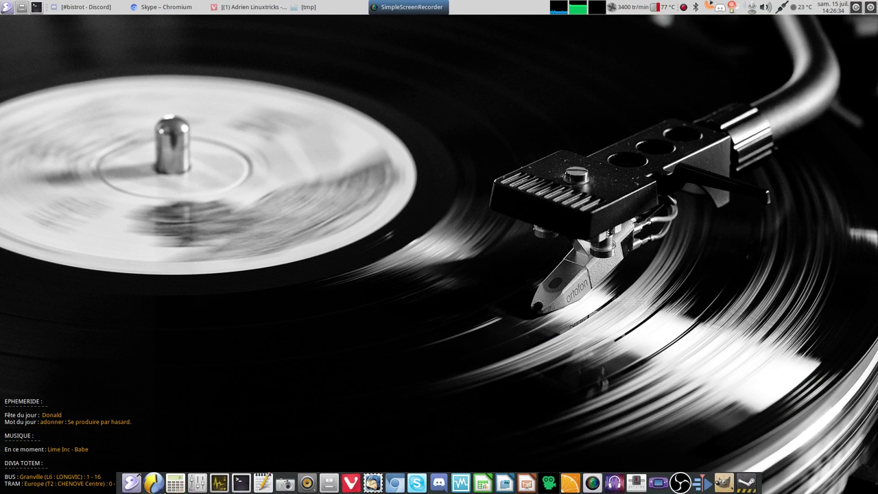
click(131, 483)
mouse_move(157, 349)
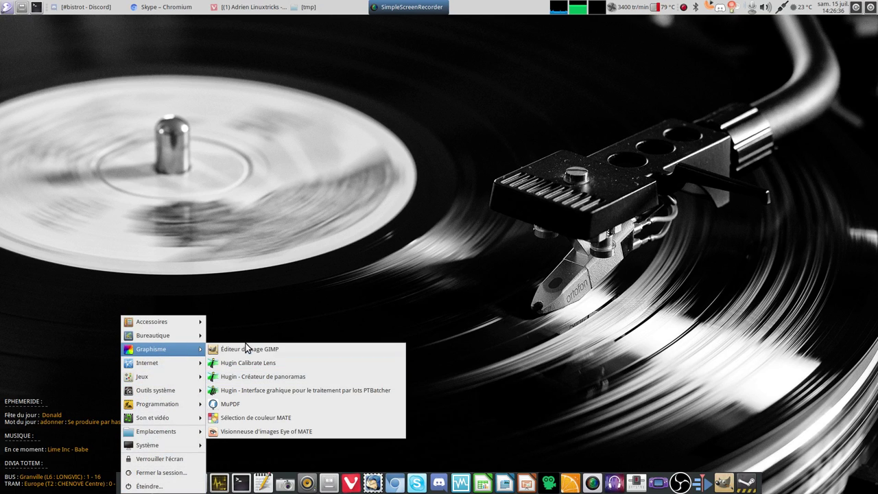
click(262, 377)
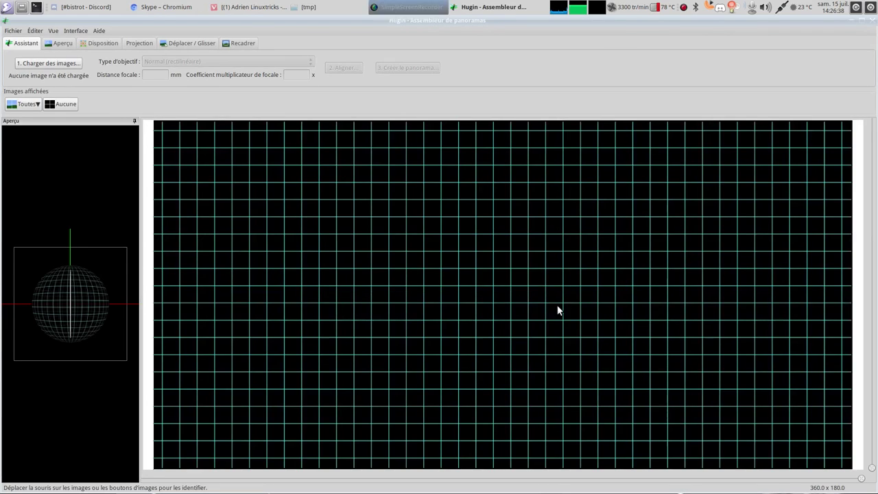
Load the five photos from 20170713_153955.jpg to 20170713_154006.jpg and align them
click(73, 63)
scroll(397, 277, down, 5)
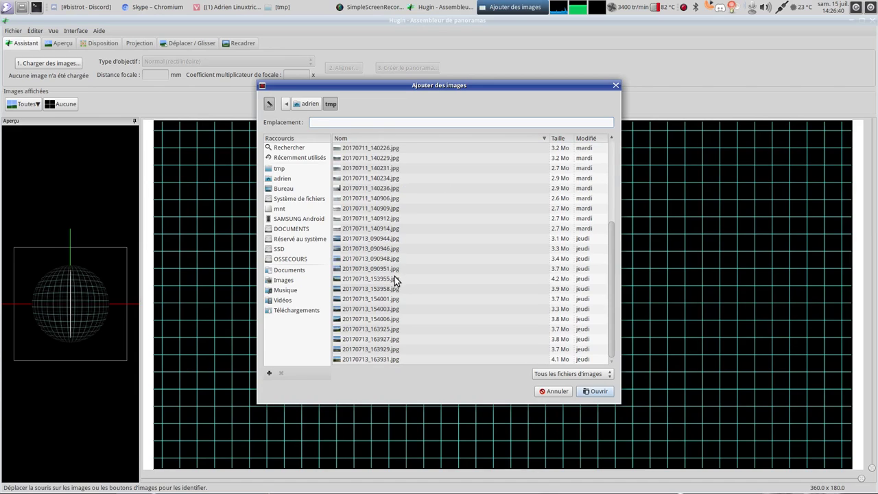
click(391, 280)
shift+click(392, 320)
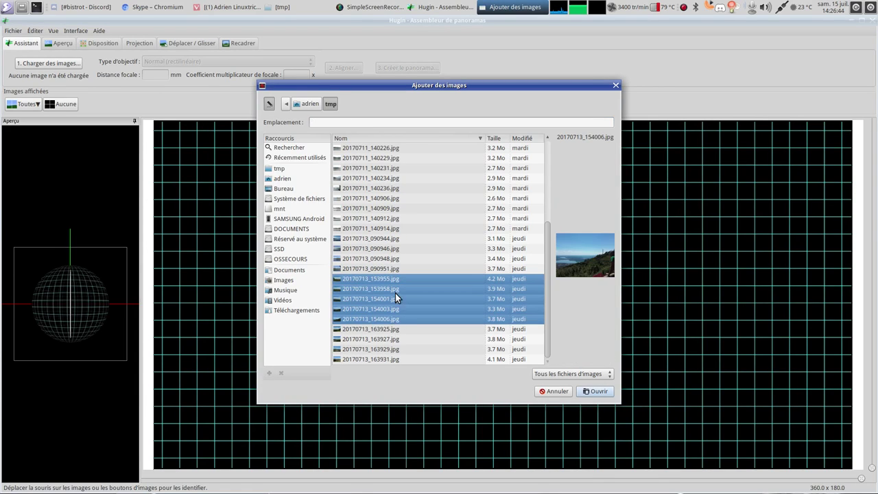
click(591, 391)
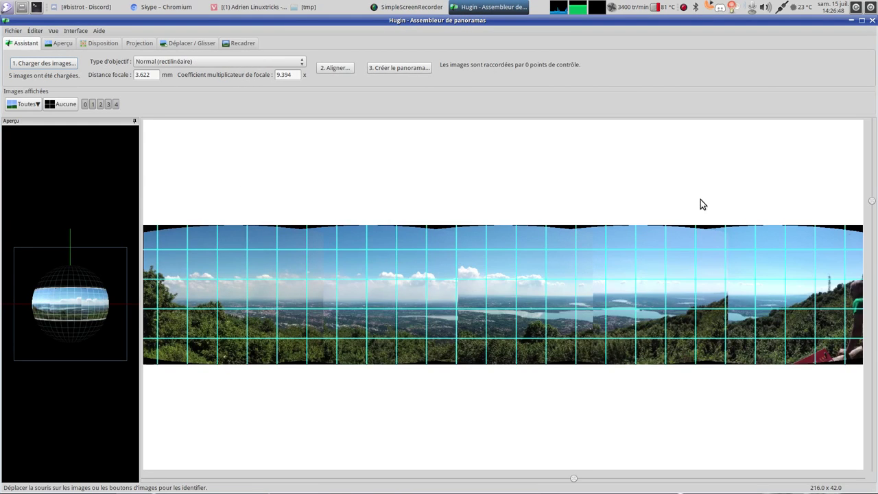
click(331, 69)
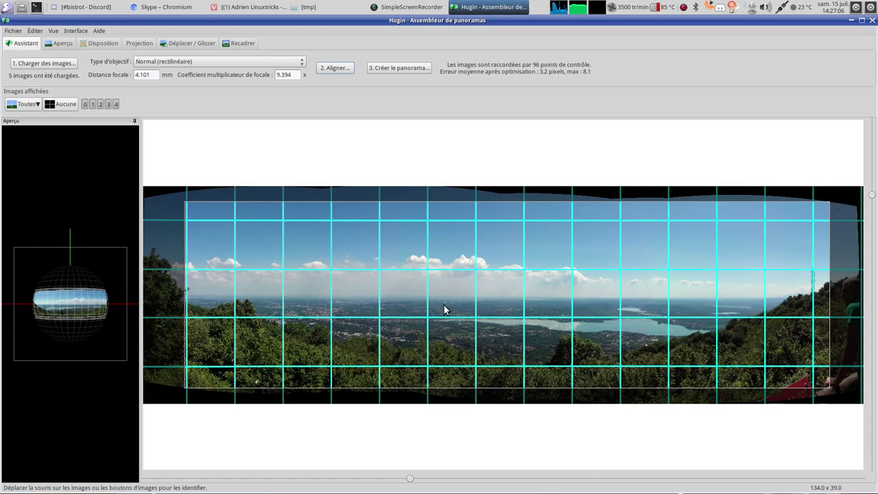
Adjust the panorama's crop rectangle to left 23, top 135, right 5554 and bottom 1552
click(238, 44)
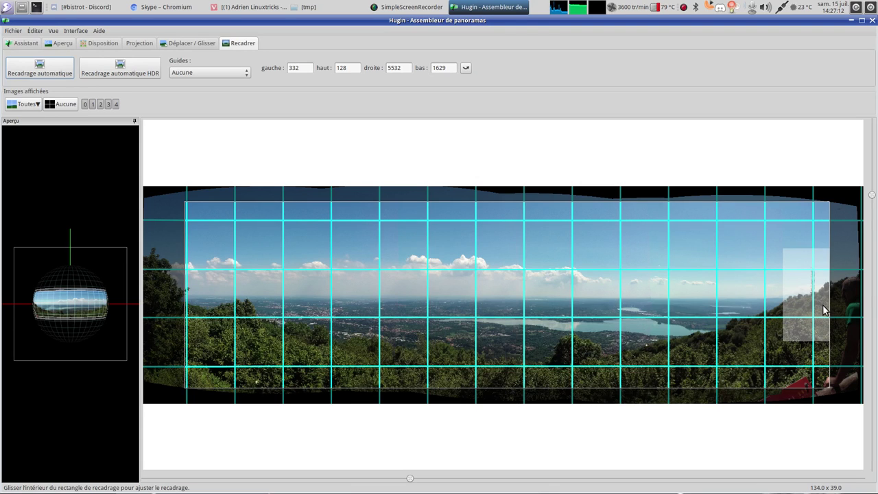
drag(733, 369, 735, 360)
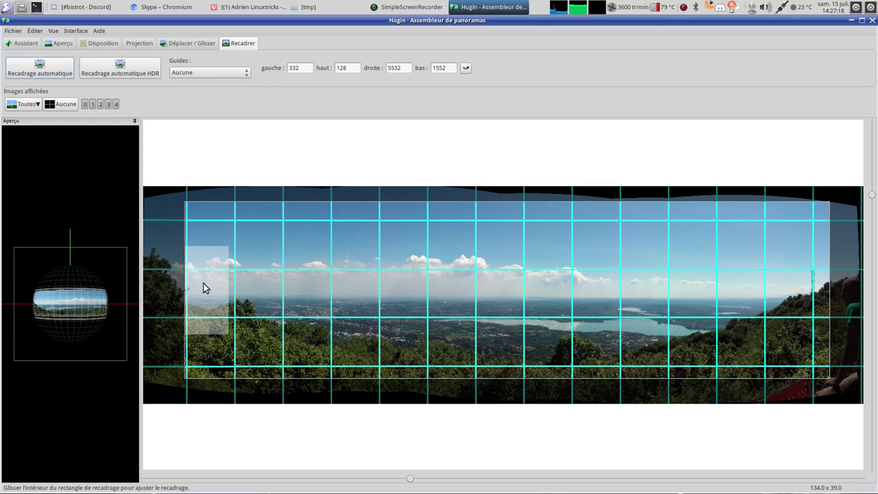
drag(203, 287, 166, 288)
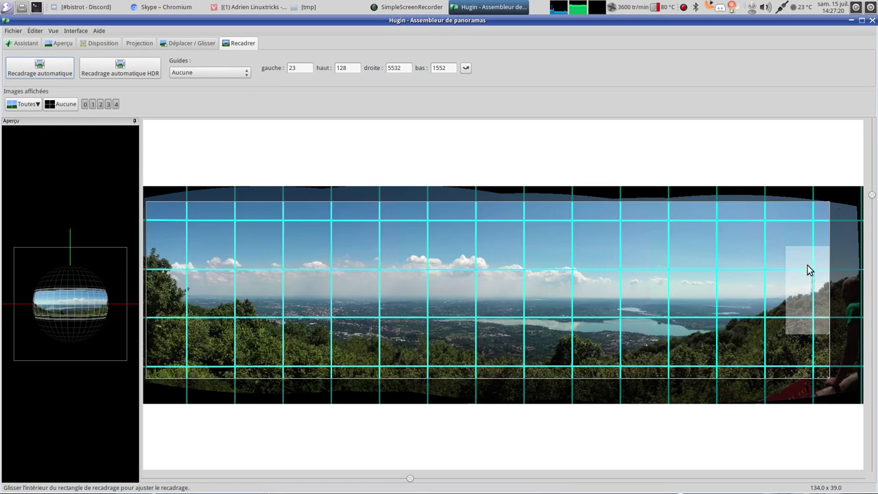
drag(805, 296, 808, 297)
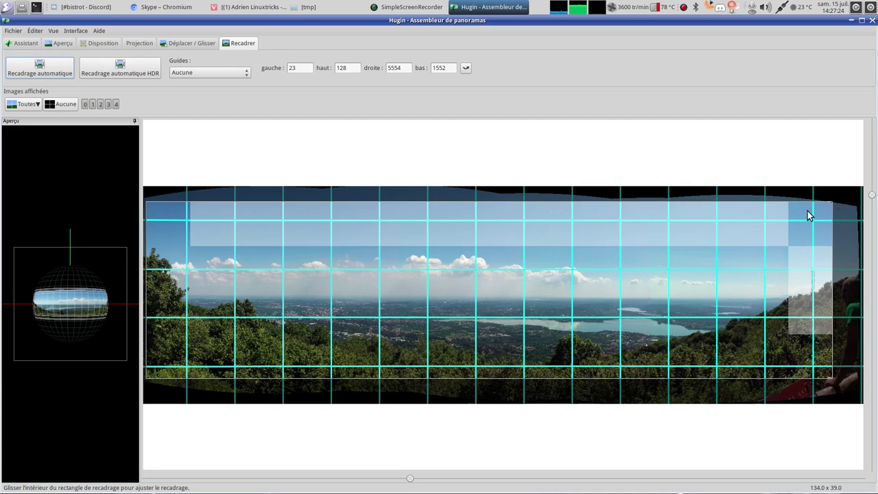
drag(768, 217, 768, 219)
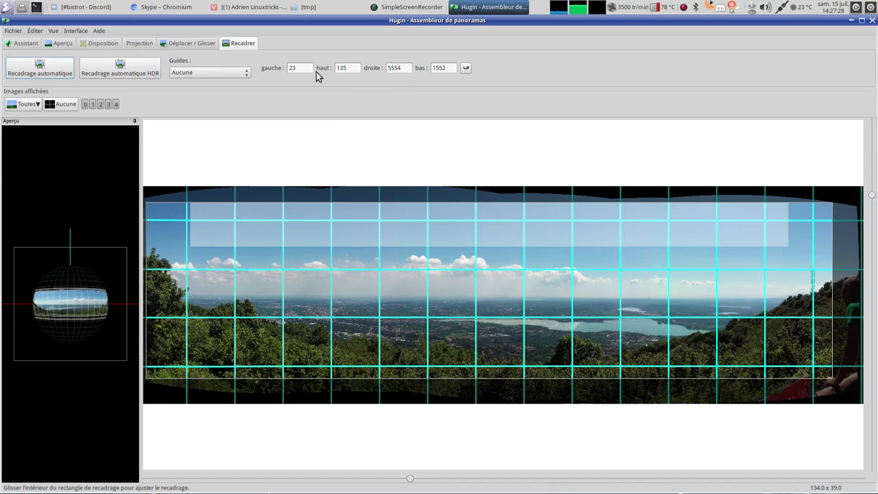
Create the panorama from the five aligned photos, saving the project in tmp as 20170713_153955 - 20170713_154006.pto and starting the stitching
click(21, 44)
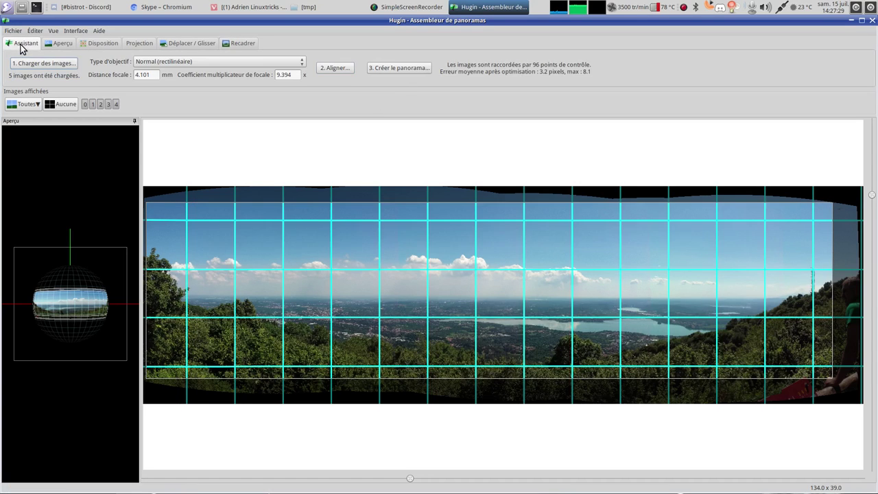
click(395, 70)
click(608, 319)
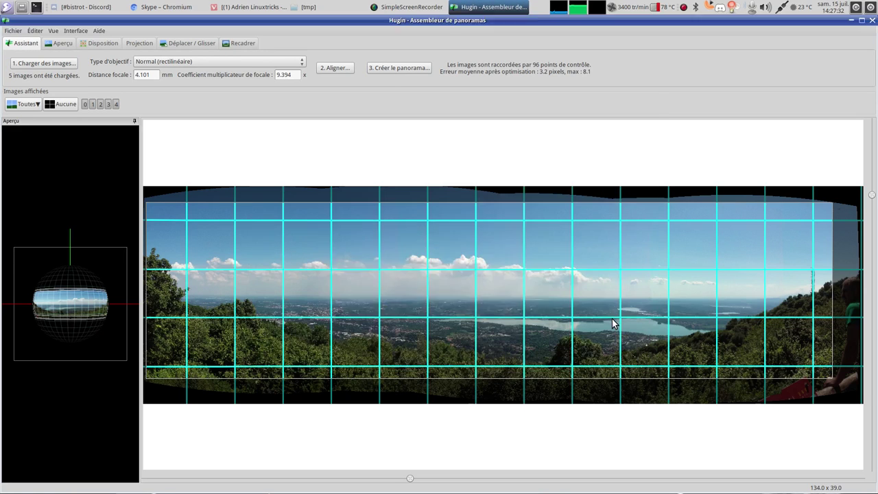
click(513, 301)
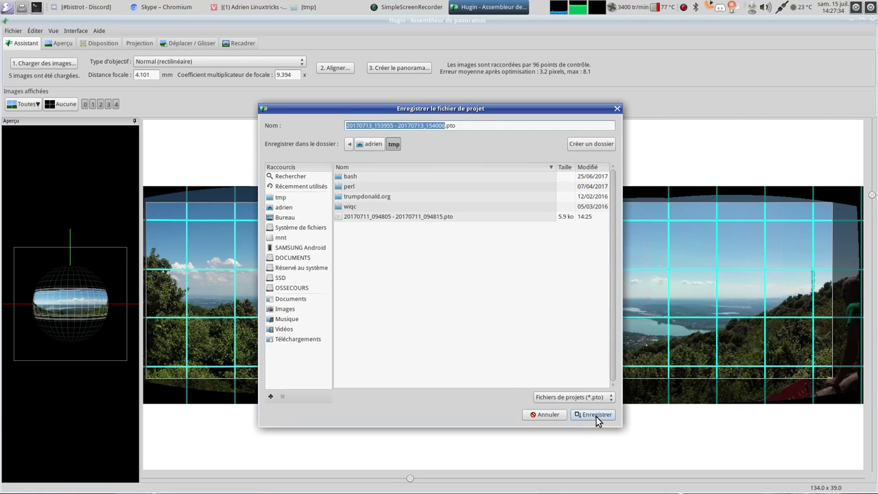
click(596, 416)
click(585, 415)
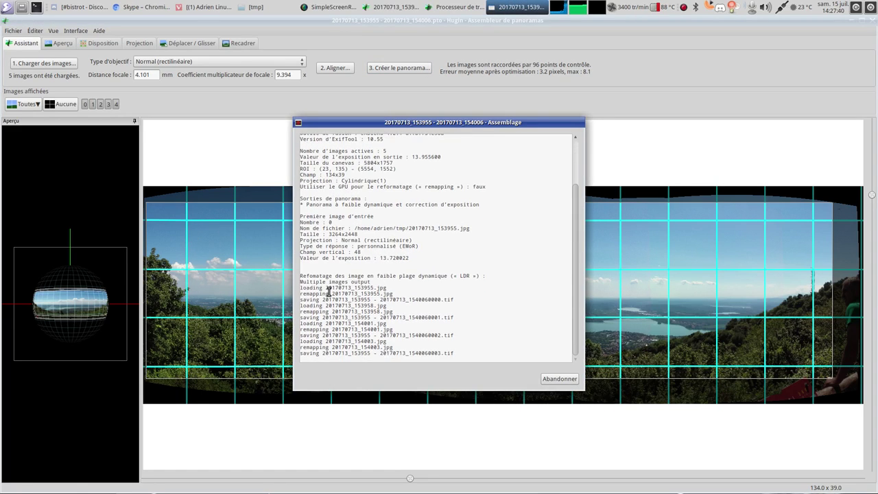
Minimise the batch processor window and reposition the stitching log window over the panorama preview
drag(363, 124, 199, 160)
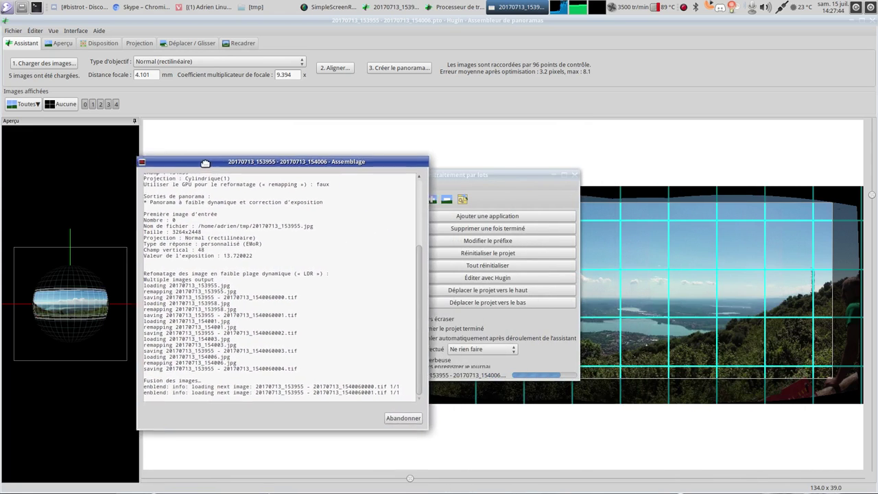
drag(382, 160, 278, 171)
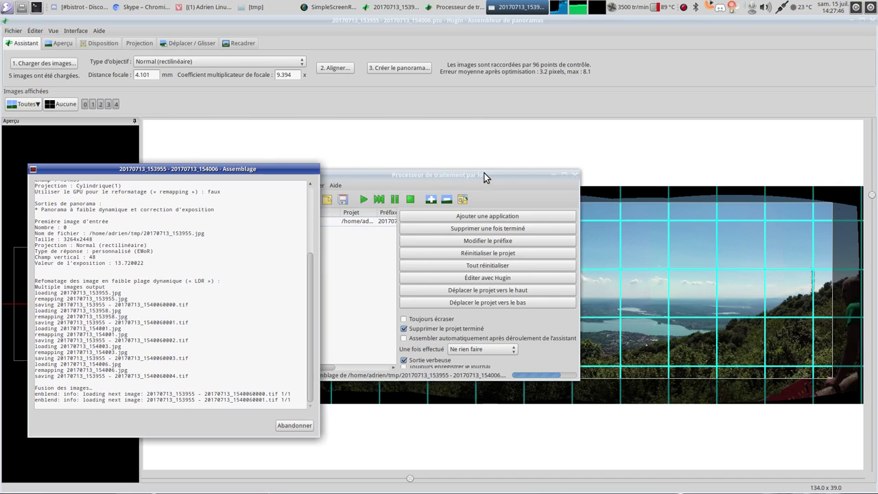
click(554, 175)
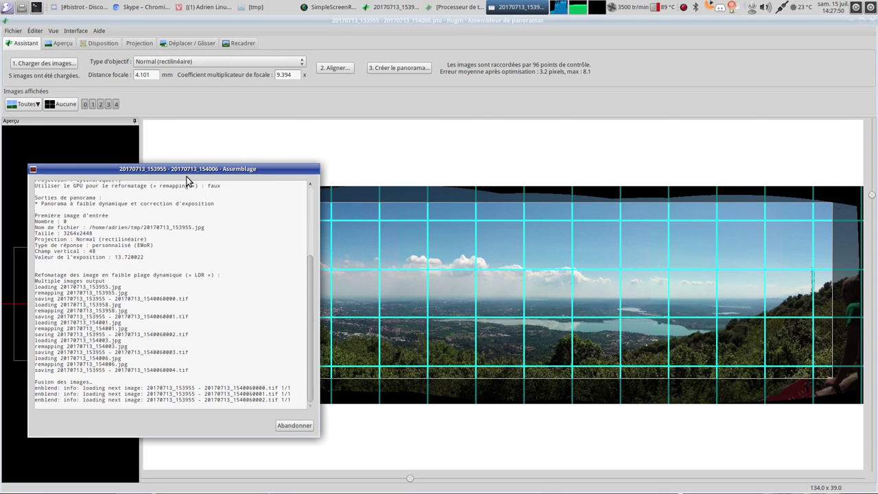
drag(190, 170, 347, 138)
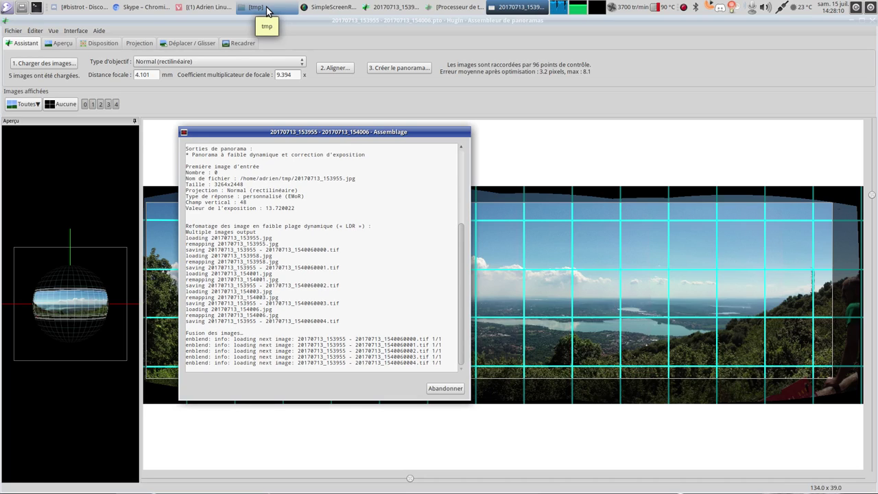
mouse_move(553, 12)
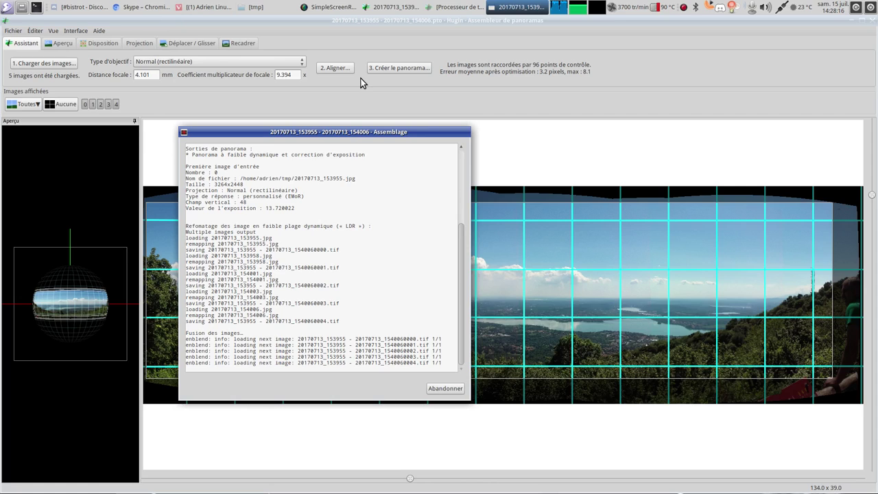
Switch to the tmp folder and view the source photos 20170713_153955.jpg, 20170713_153958.jpg and 20170713_154003.jpg one by one
click(271, 8)
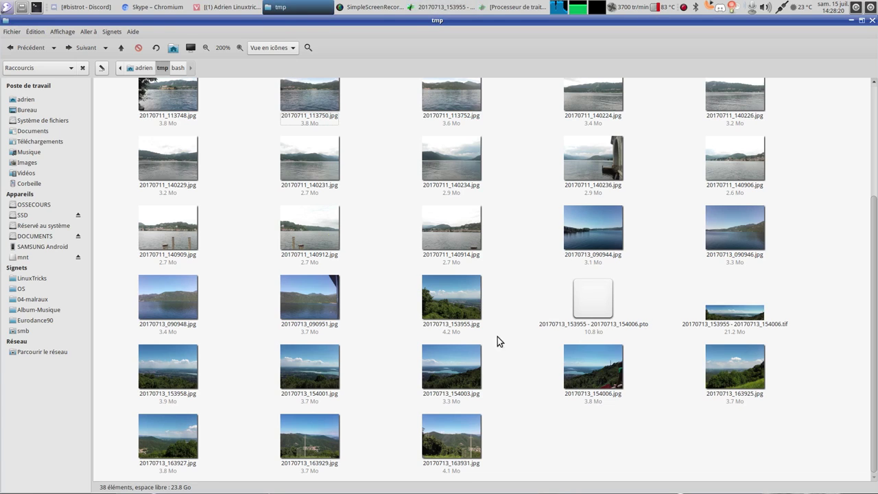
double_click(466, 304)
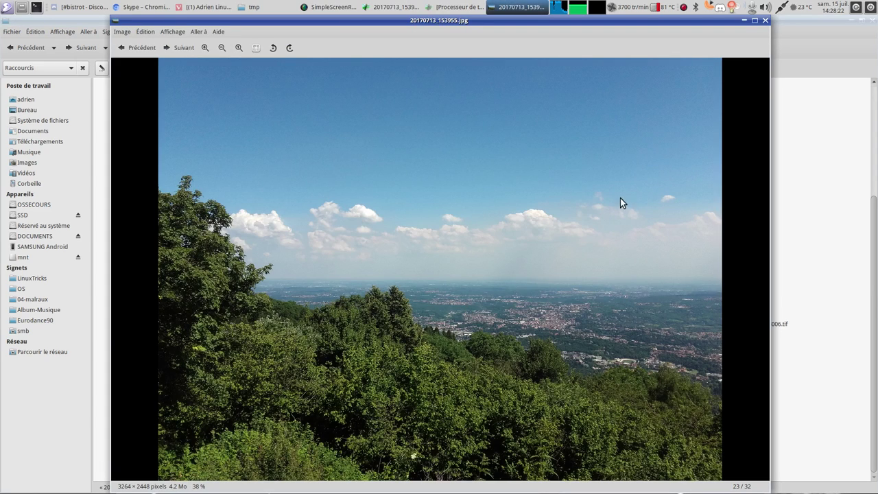
click(766, 20)
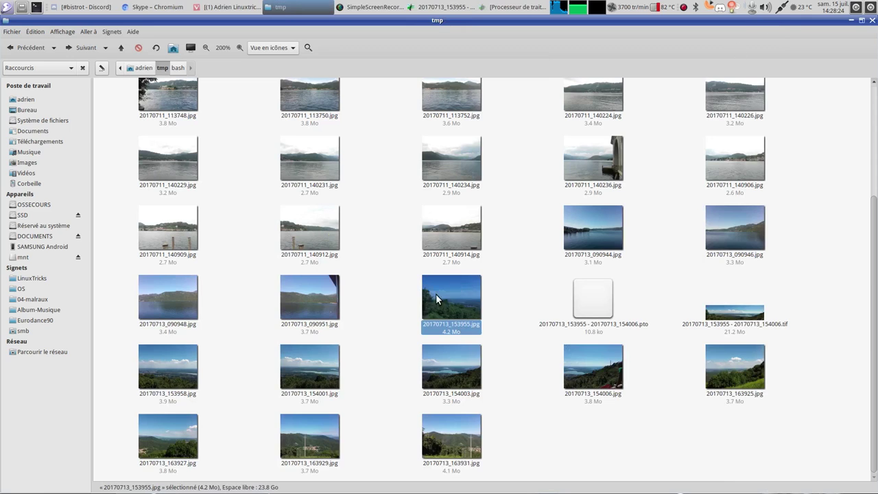
double_click(195, 368)
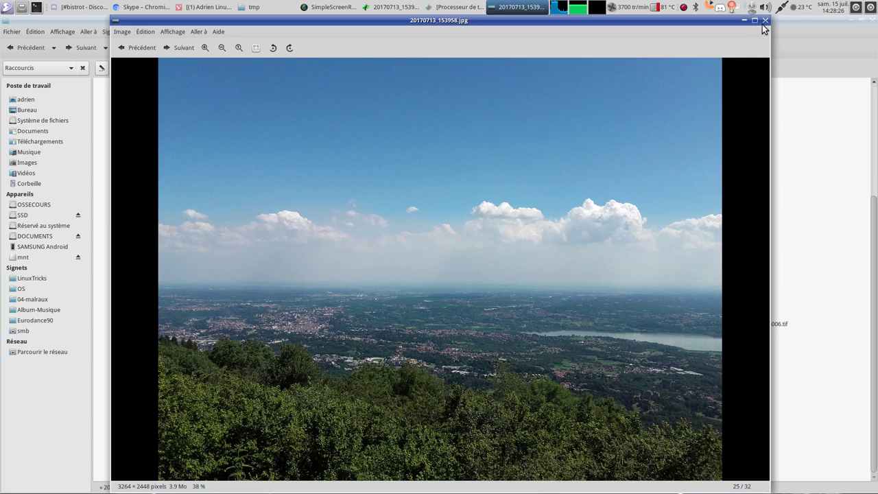
click(765, 20)
double_click(447, 365)
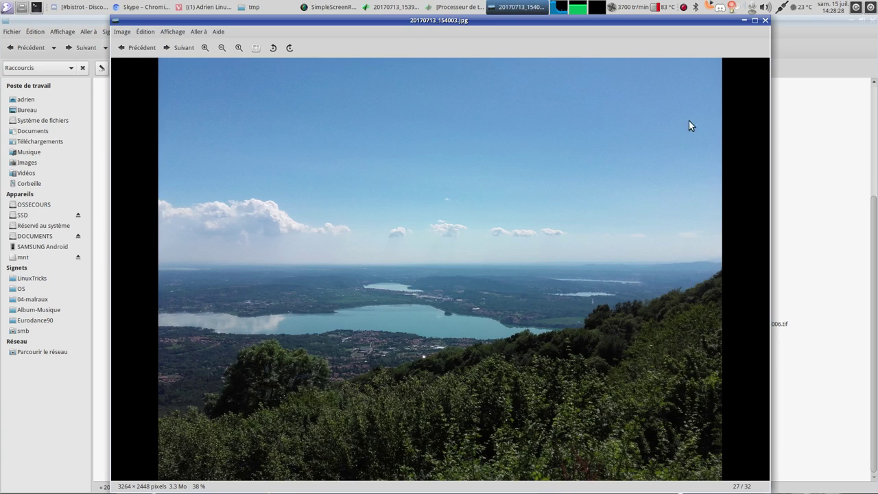
click(767, 22)
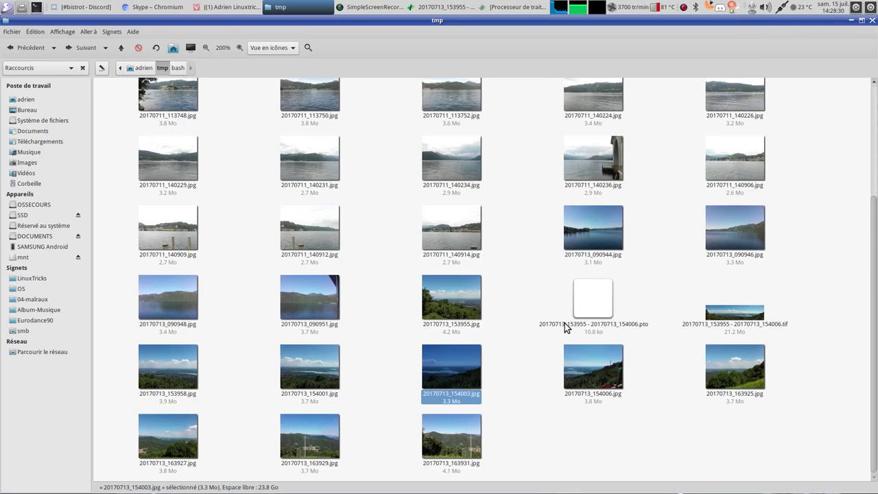
Examine the aircraft in the sky of 20170713_154006.jpg up close, and view 20170713_153955.jpg again
click(577, 382)
double_click(578, 385)
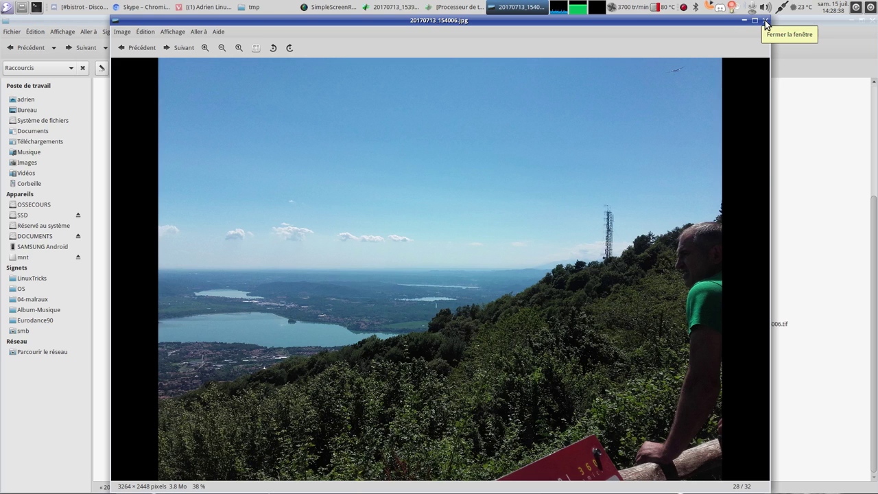
scroll(714, 65, up, 5)
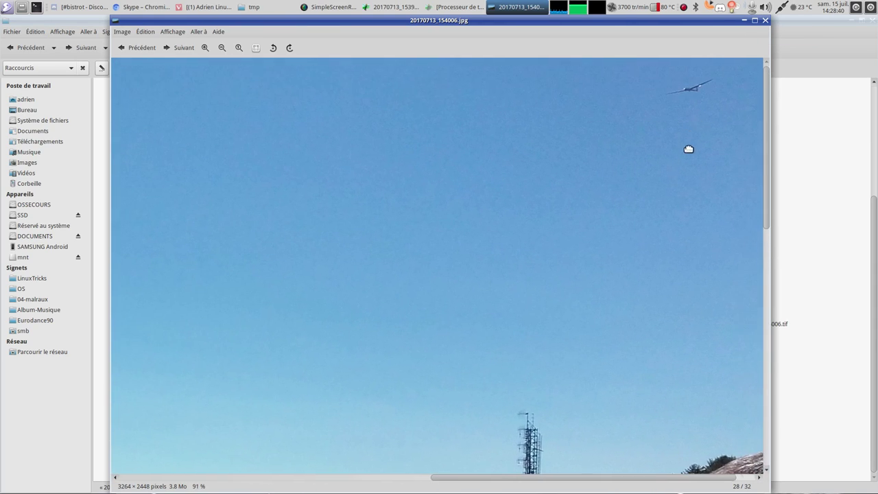
drag(689, 149, 681, 167)
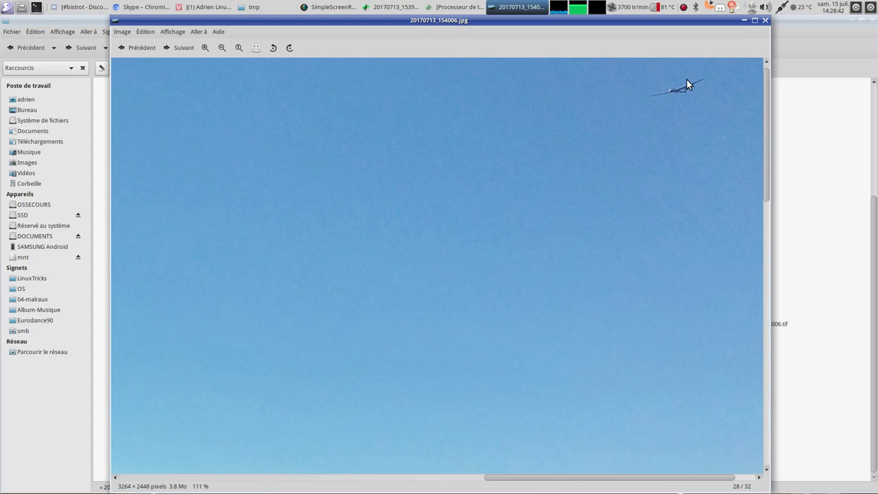
scroll(577, 183, down, 3)
scroll(577, 183, down, 2)
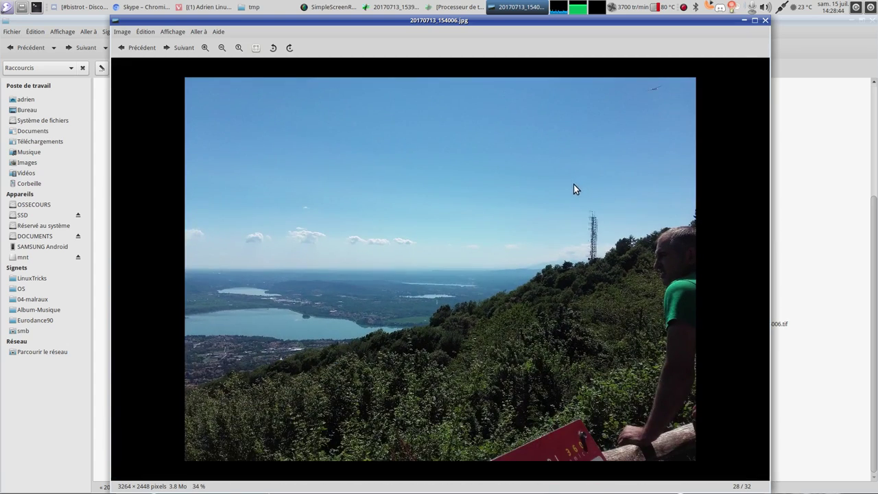
click(765, 20)
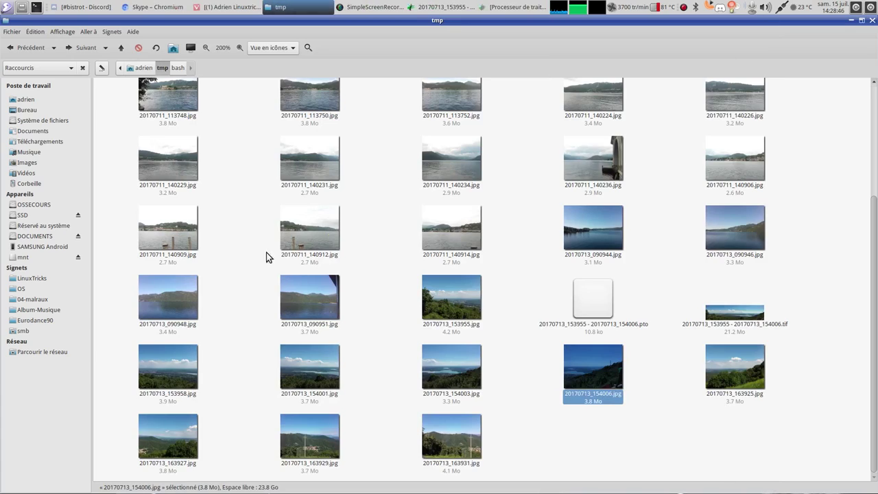
double_click(438, 299)
click(766, 21)
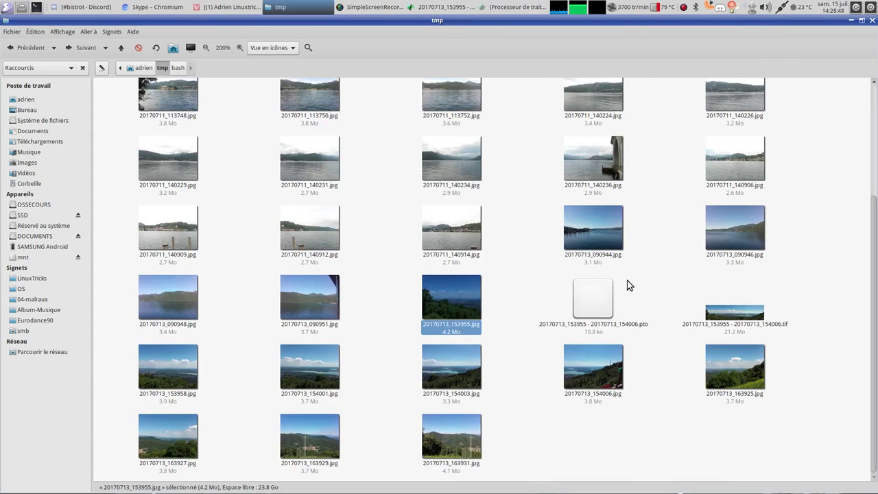
Open the finished panorama 20170713_153955 - 20170713_154006.tif and maximise the image viewer
double_click(734, 320)
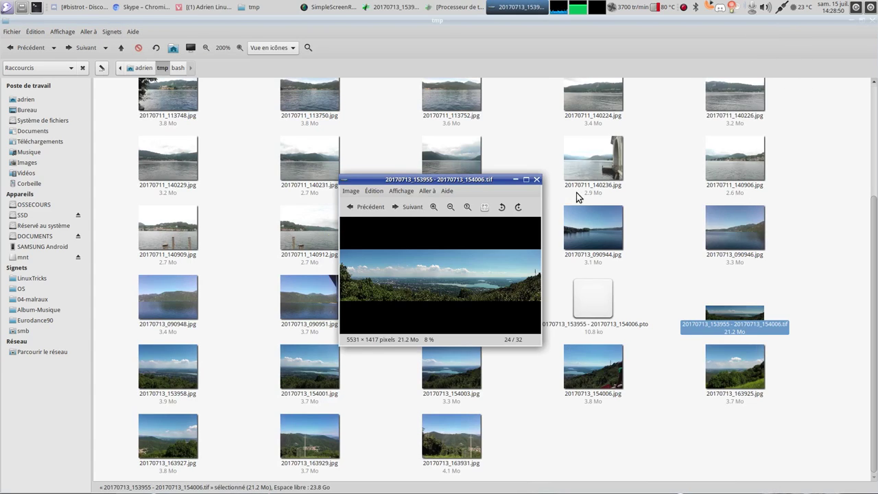
click(526, 180)
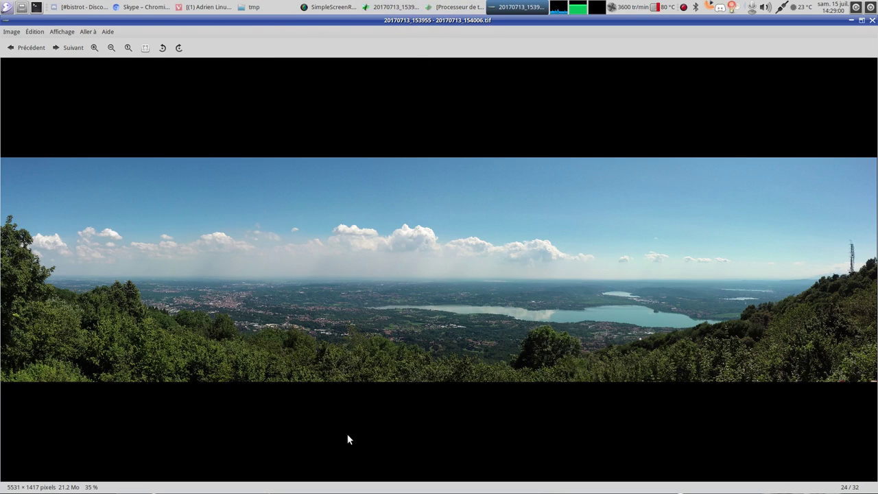
mouse_move(346, 488)
click(262, 483)
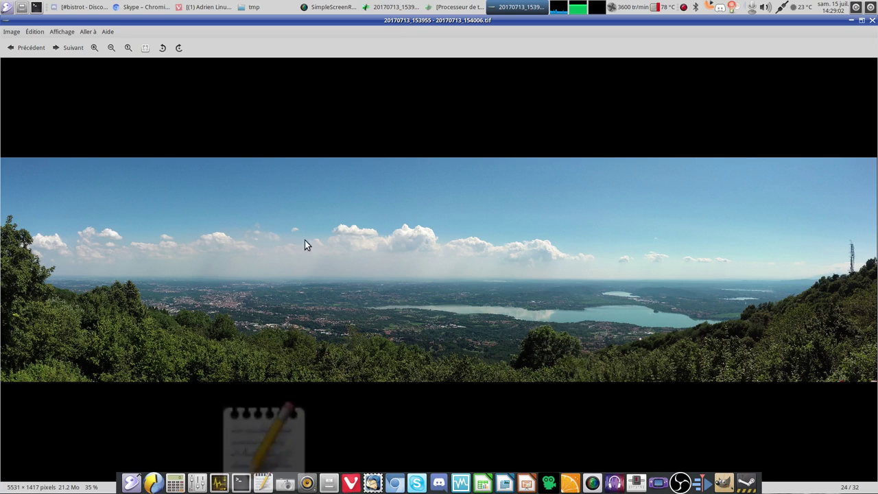
double_click(308, 24)
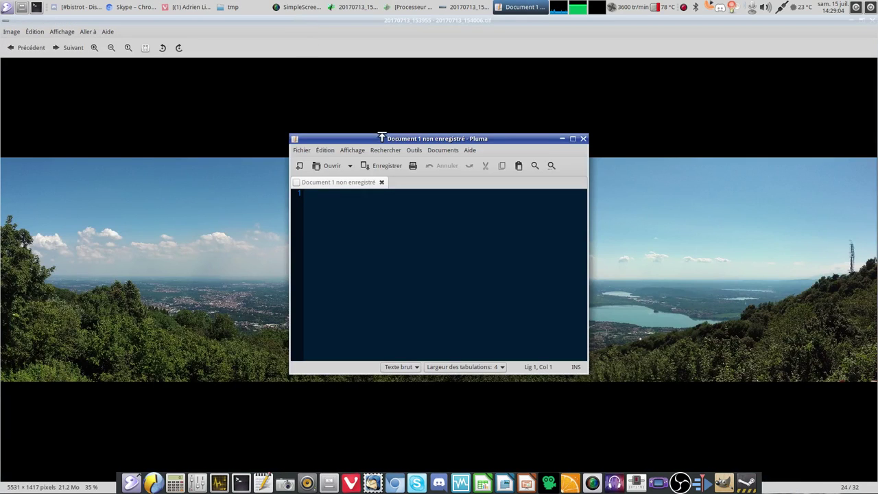
drag(435, 142, 165, 284)
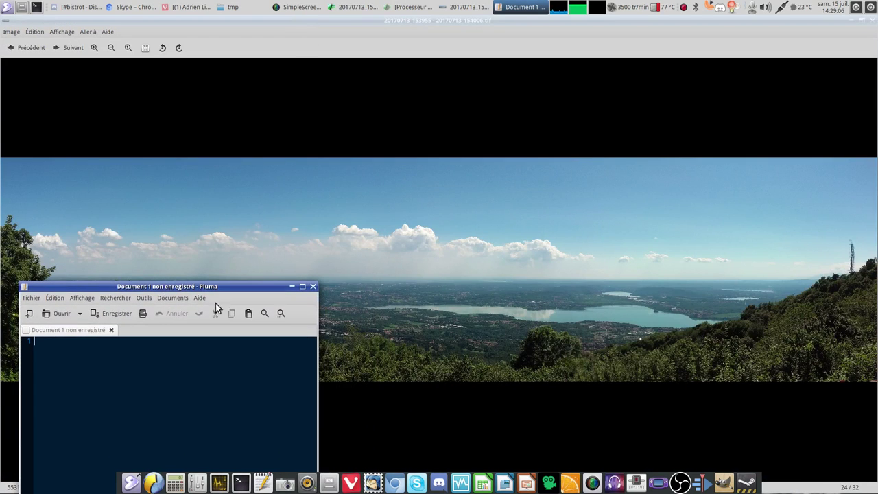
drag(317, 318, 804, 319)
drag(732, 288, 755, 288)
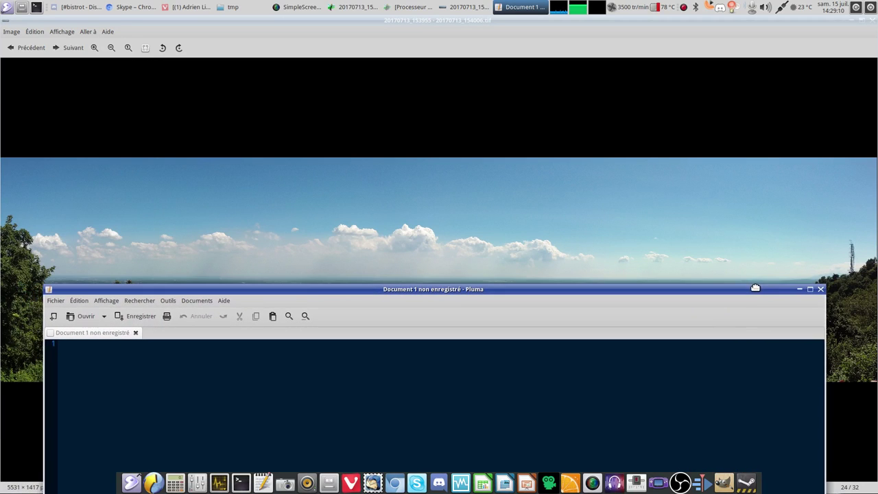
click(820, 289)
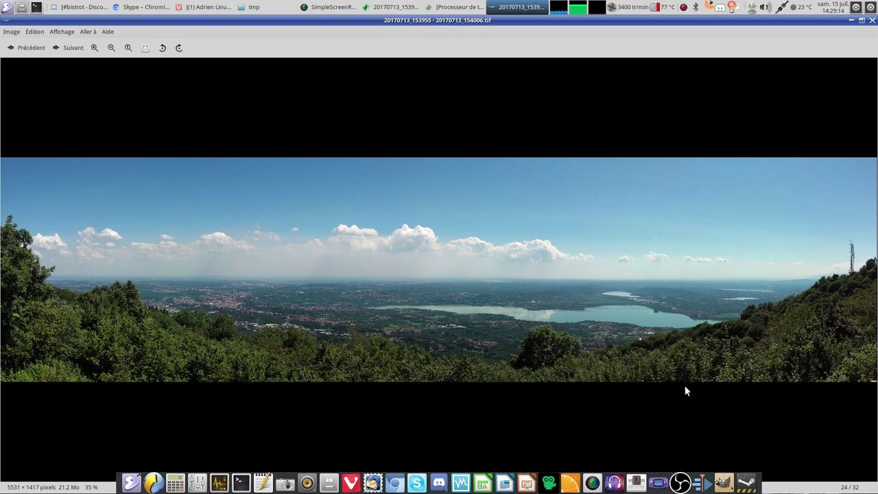
Examine the landscape around the lake in the stitched panorama up close and close the image viewer
scroll(446, 234, up, 10)
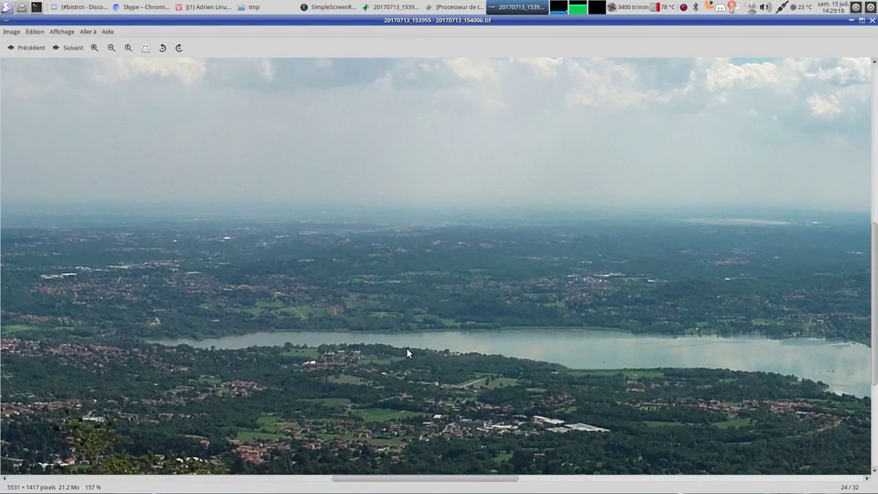
scroll(302, 336, down, 2)
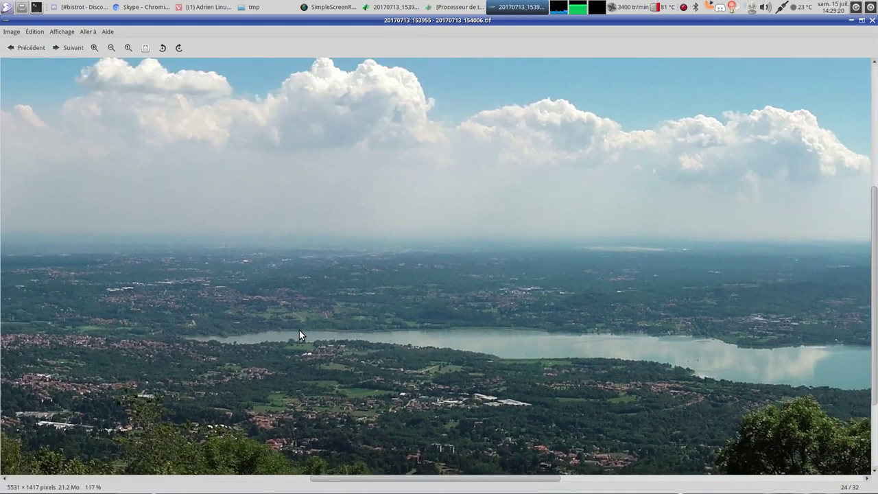
scroll(247, 170, down, 5)
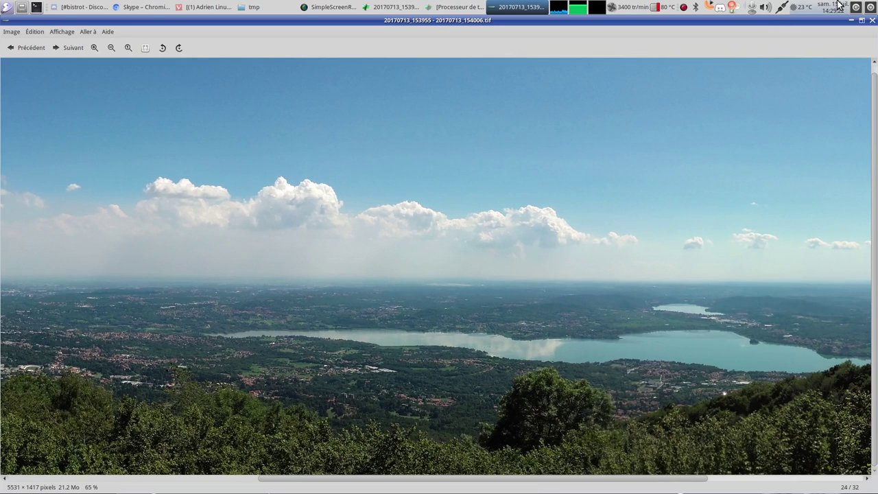
key(Escape)
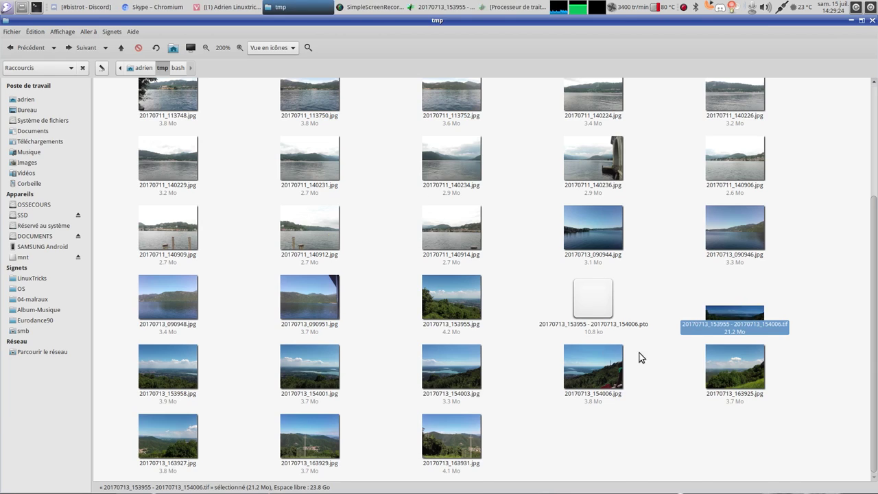
Close the batch processor and the Hugin window, and return to the first photos in the tmp folder
scroll(640, 353, up, 3)
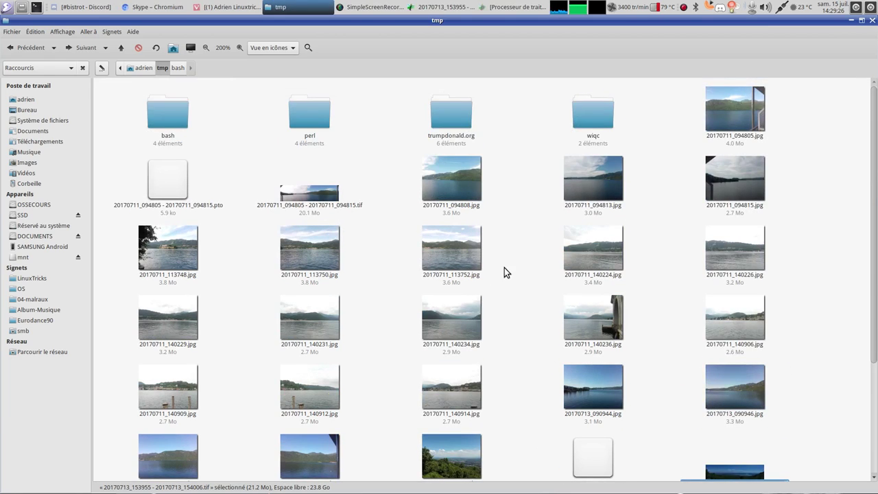
click(511, 7)
click(575, 174)
click(491, 6)
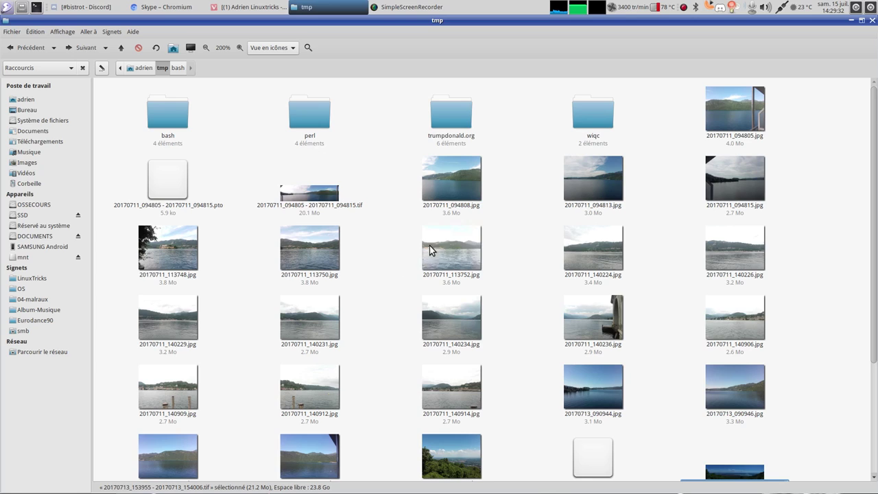
Launch Hugin and load the three photos from 20170711_113748.jpg to 20170711_113752.jpg
click(127, 485)
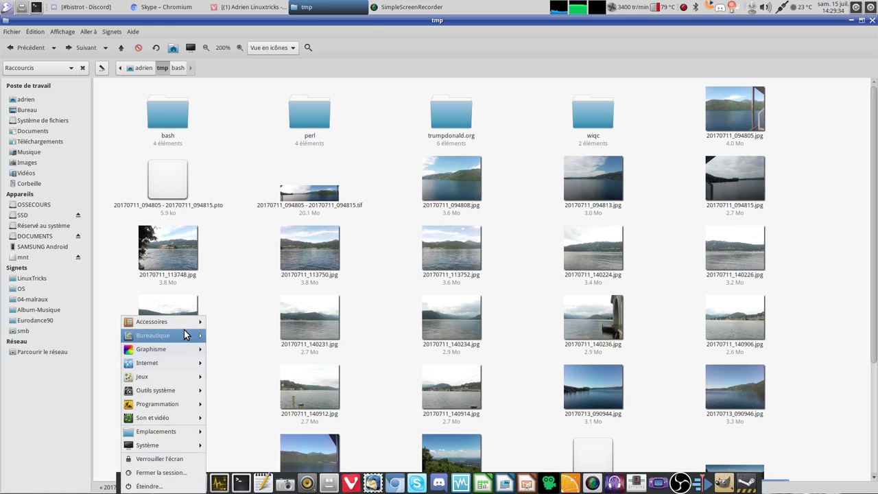
mouse_move(196, 351)
click(250, 378)
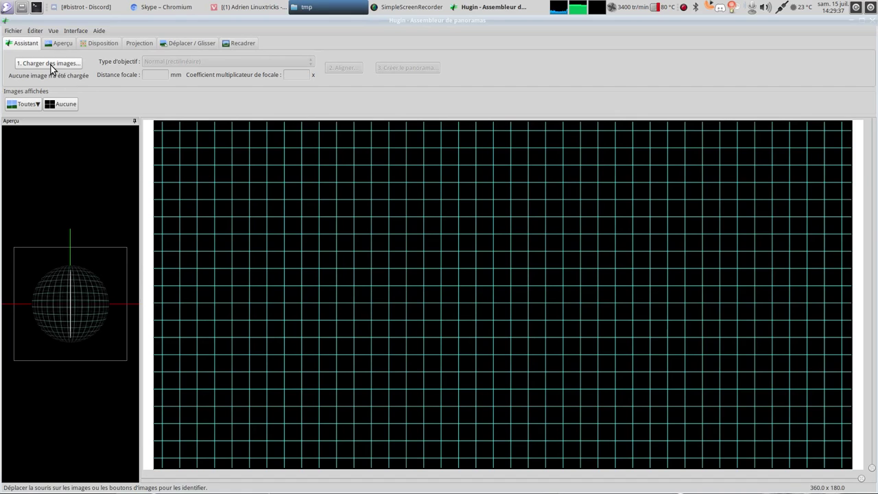
click(51, 64)
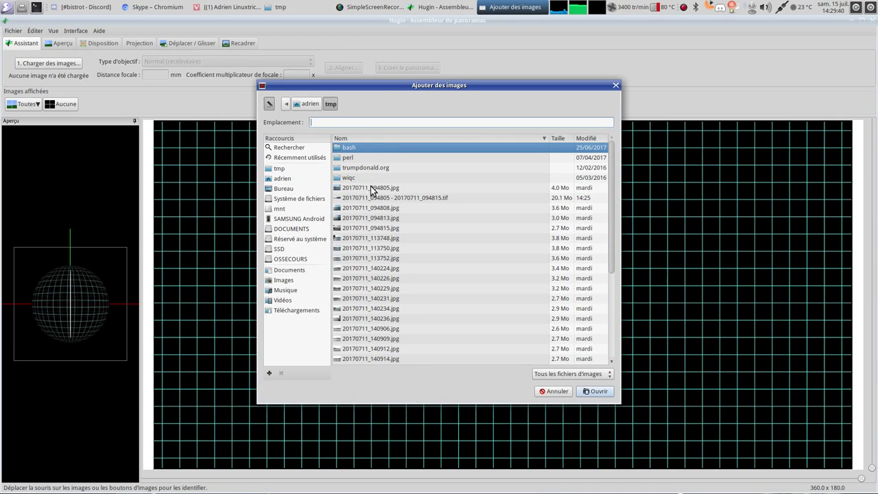
click(390, 239)
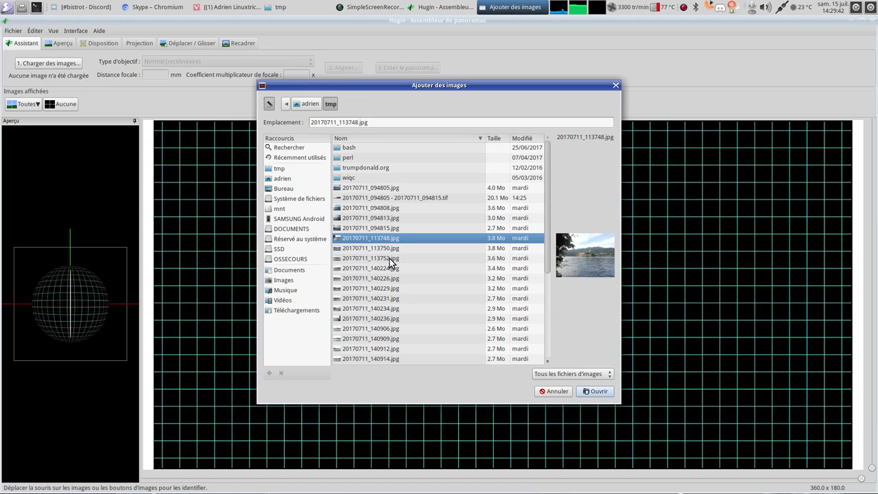
shift+click(390, 259)
click(596, 390)
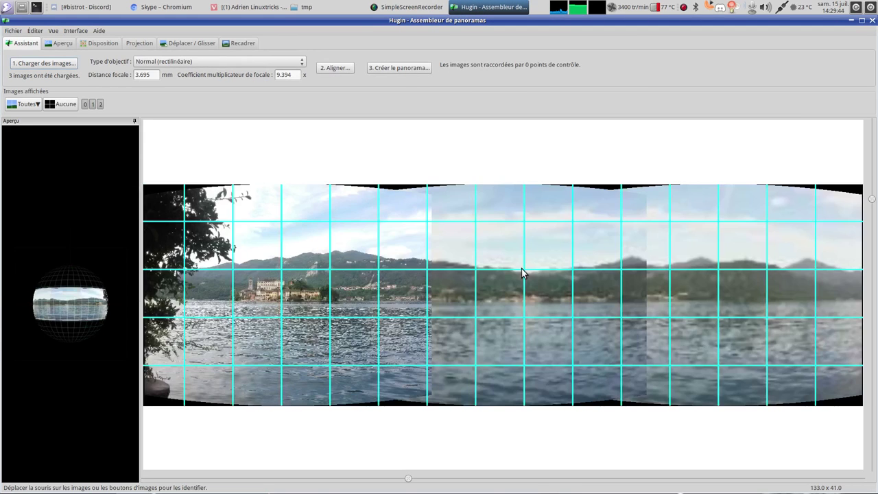
Align the three photos and stitch the panorama, keeping the suggested project name and output prefix 20170711_113748 - 20170711_113752
click(335, 68)
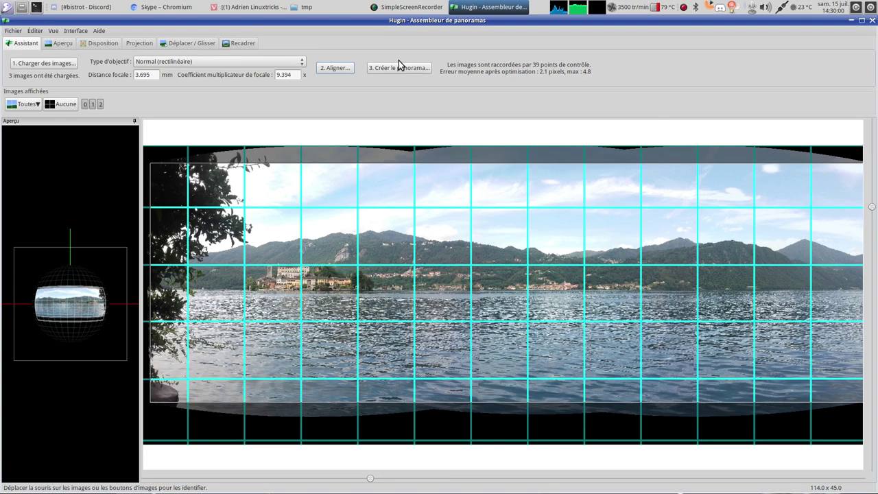
click(390, 67)
click(621, 317)
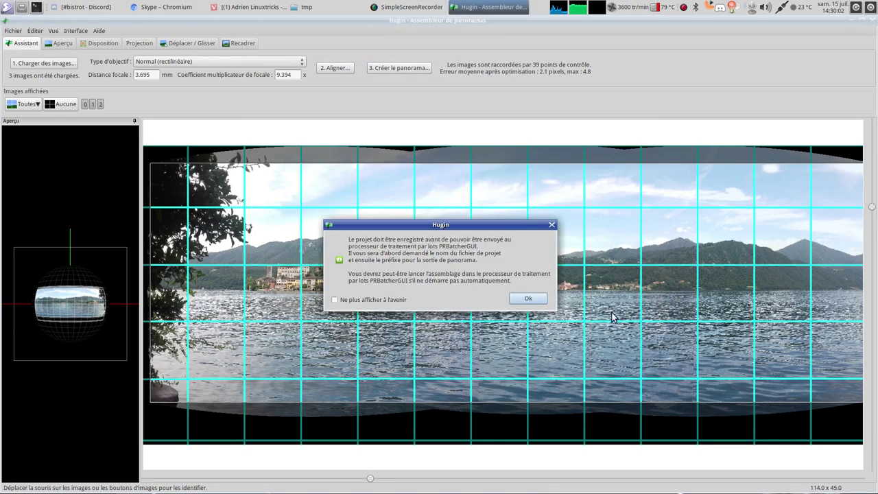
click(532, 298)
click(595, 415)
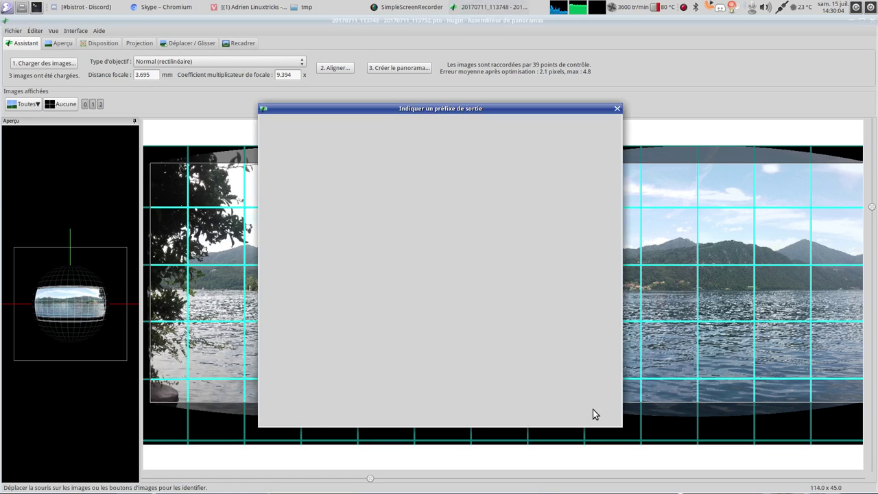
click(599, 414)
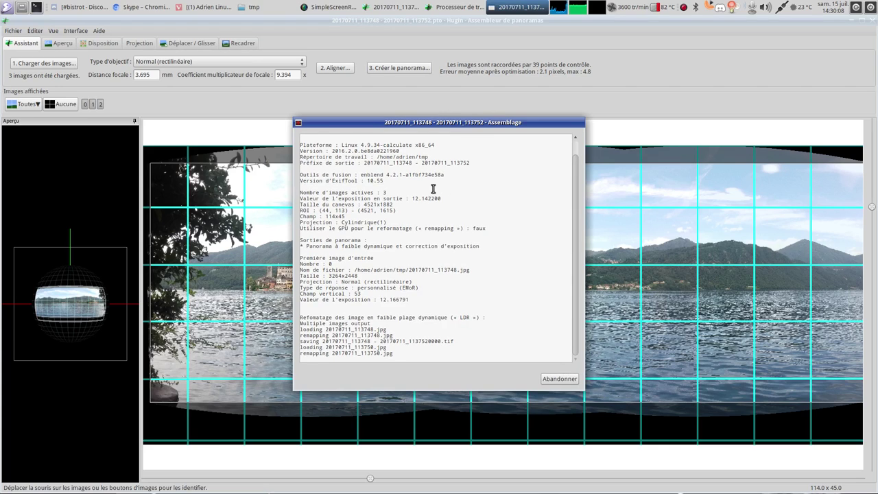
drag(424, 127, 658, 124)
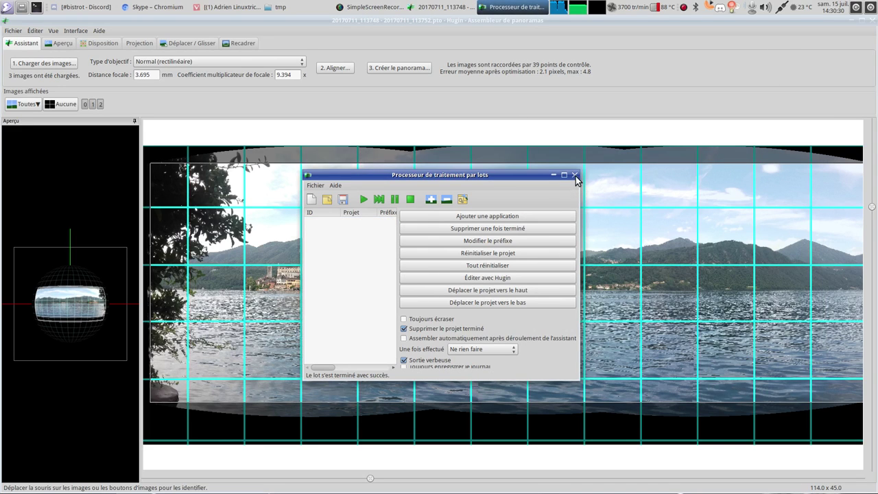
Close the batch processor and start a new panorama project
click(574, 175)
click(13, 30)
click(19, 40)
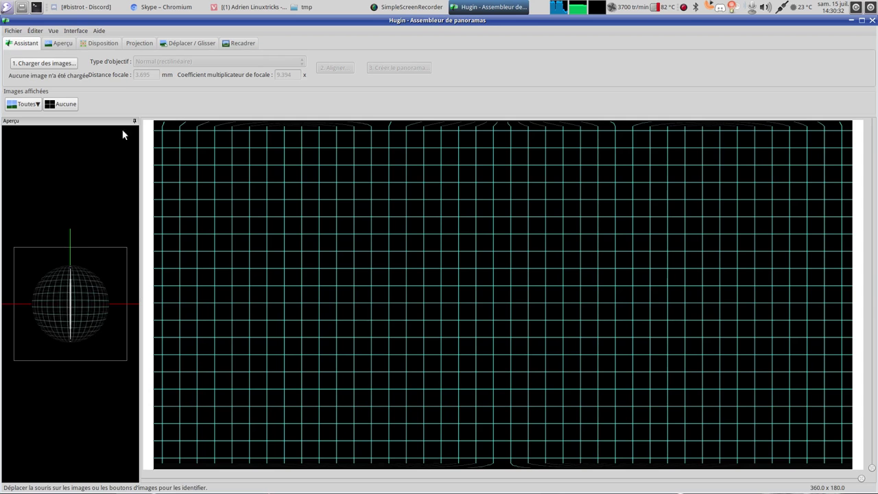
Load the six photos from 20170711_140224.jpg to 20170711_140236.jpg and align them
click(59, 64)
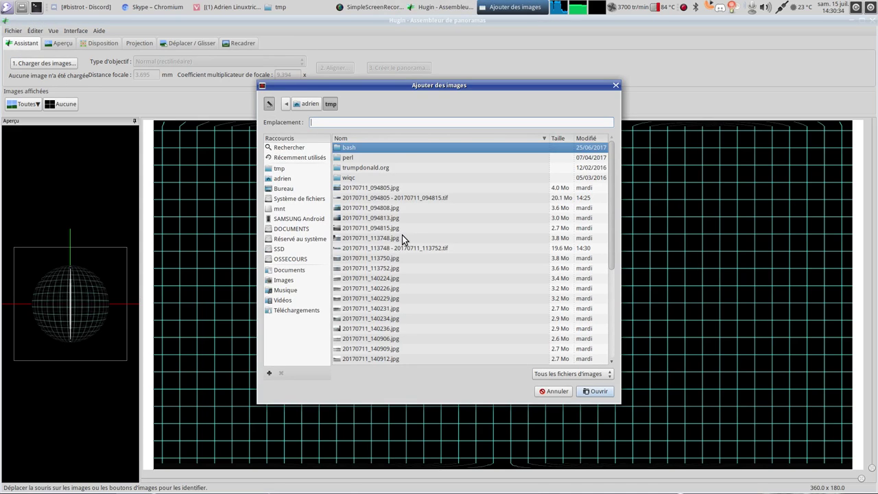
click(394, 279)
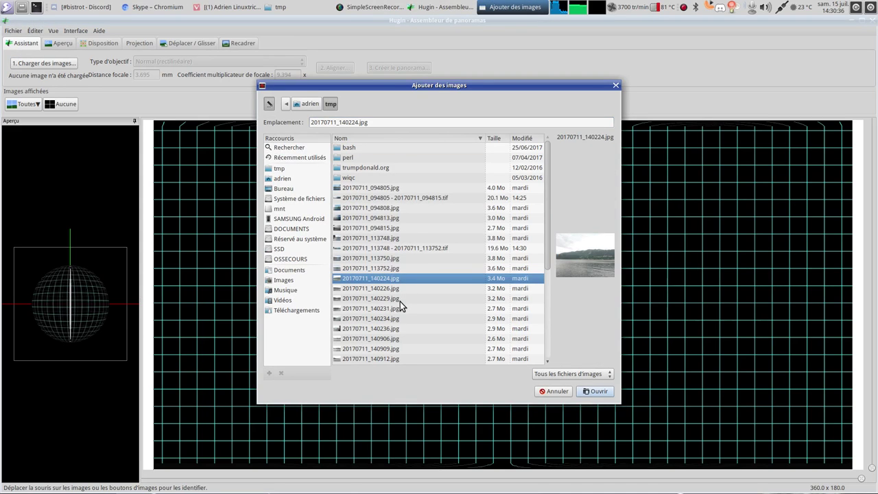
click(394, 288)
click(394, 298)
click(391, 308)
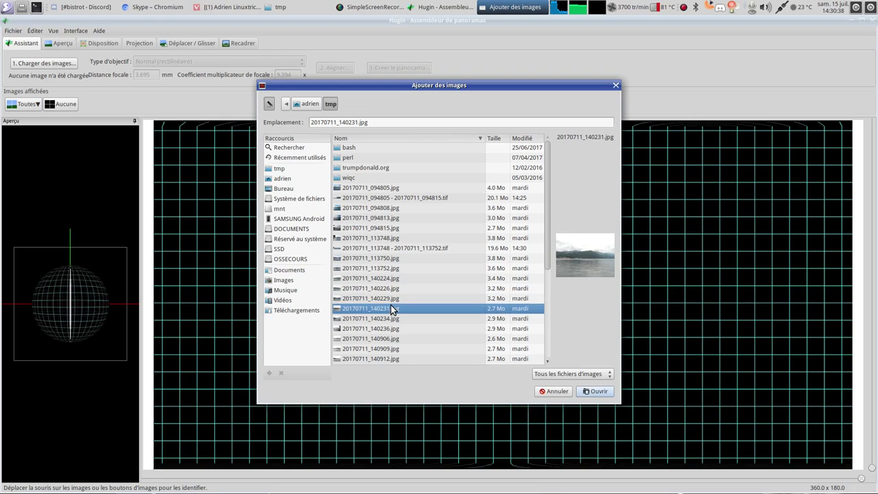
click(391, 319)
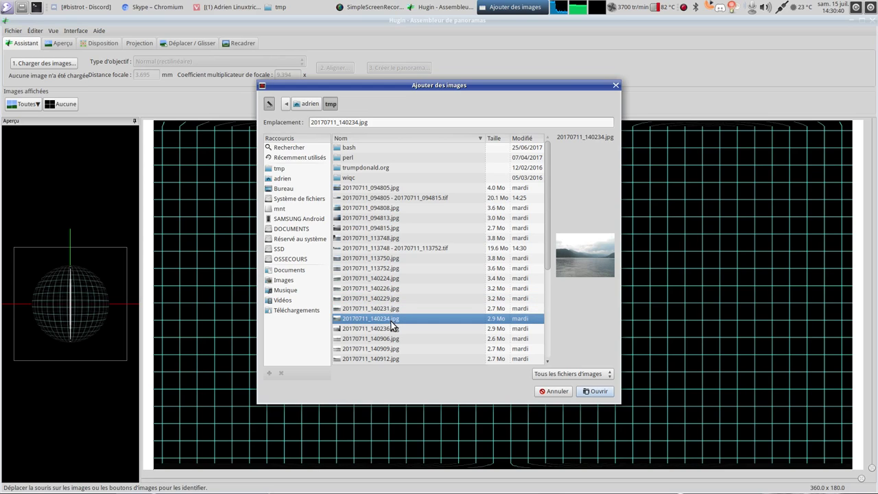
click(391, 329)
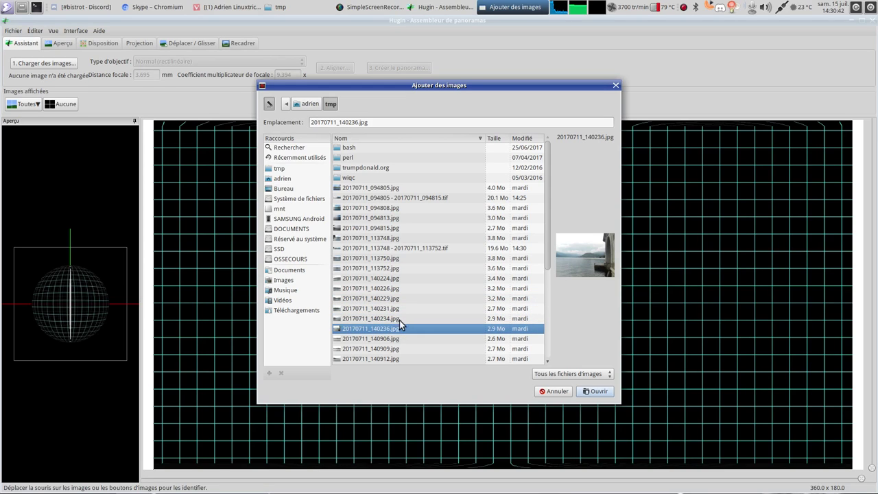
shift+click(393, 279)
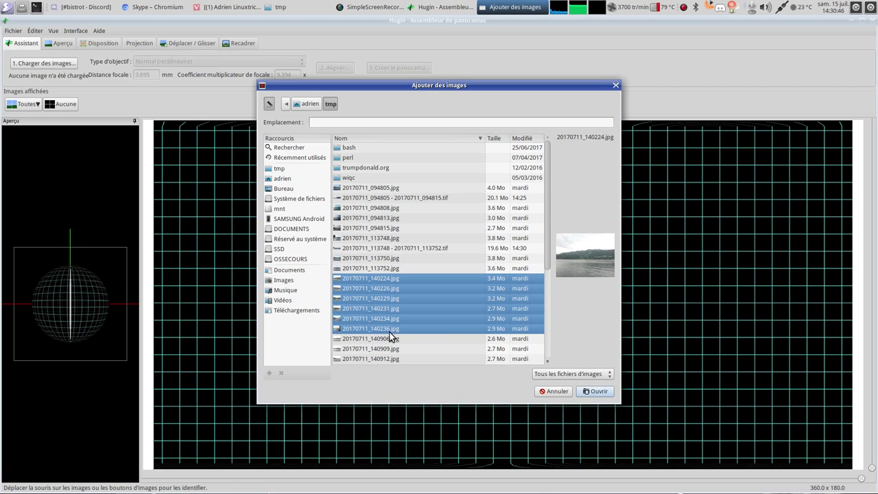
click(597, 391)
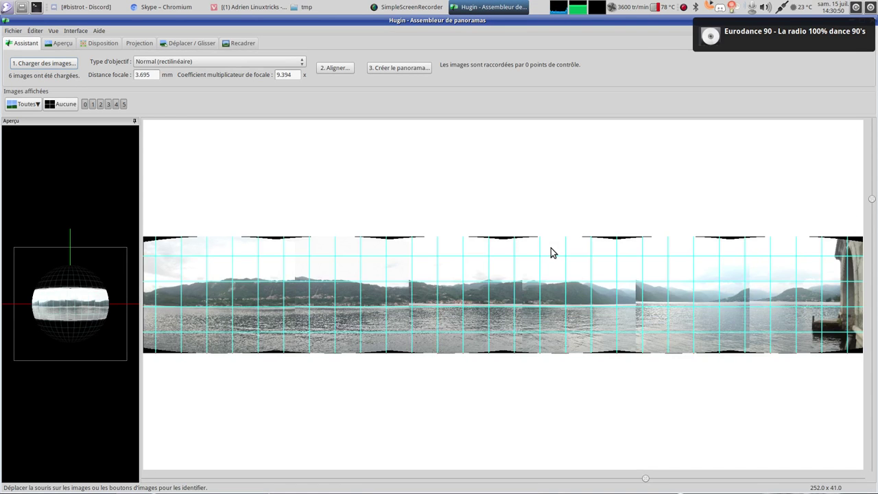
click(334, 68)
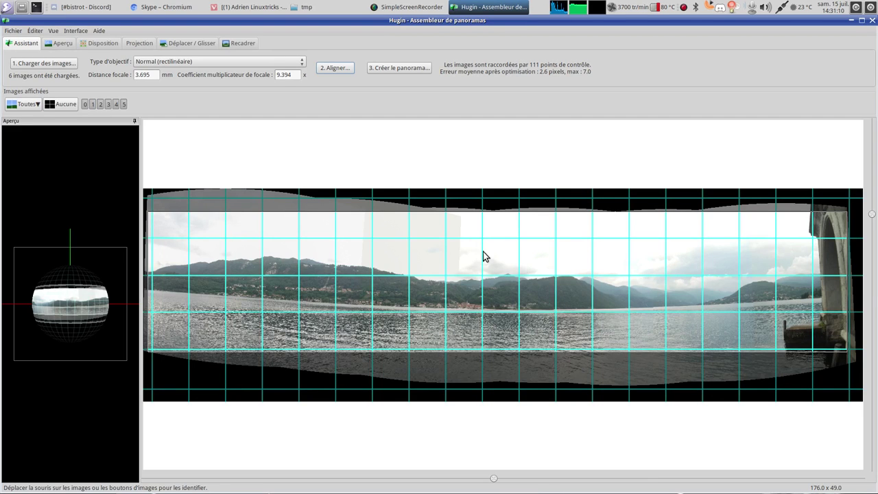
Try the Panoramique (cylindrique) lens type on the aligned photos and restore Normal (rectilinéaire)
click(226, 61)
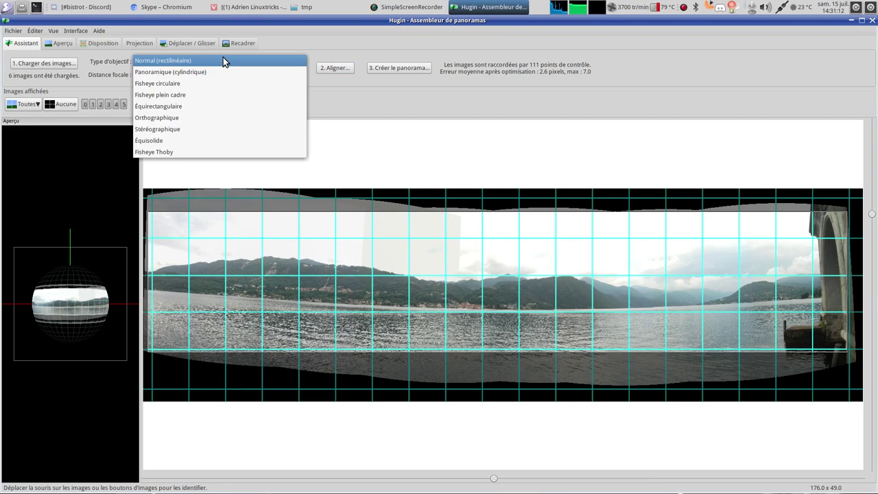
click(217, 78)
click(220, 61)
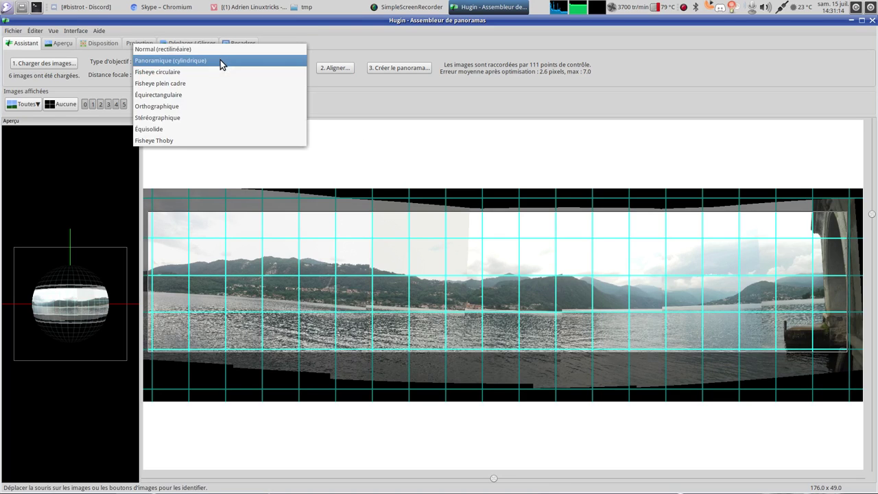
click(220, 61)
Check the arrangement of the six images and try the Équirectangulaire projection on the panorama
click(59, 43)
click(94, 43)
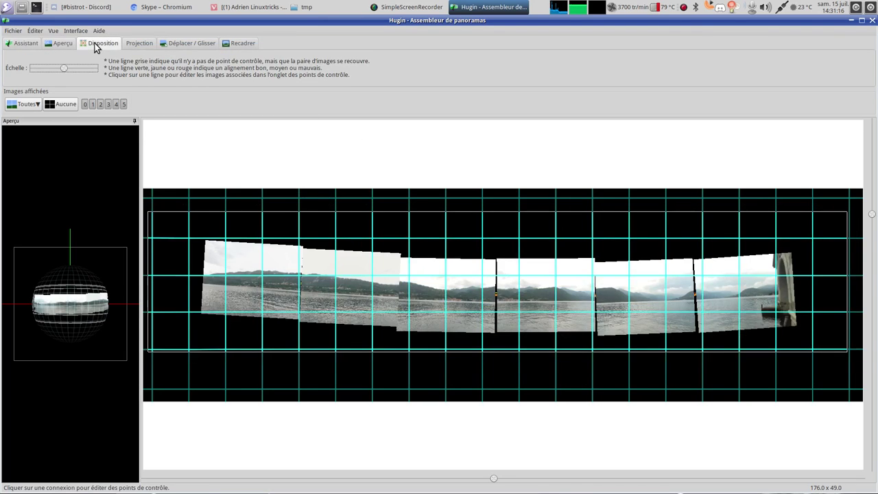
click(133, 44)
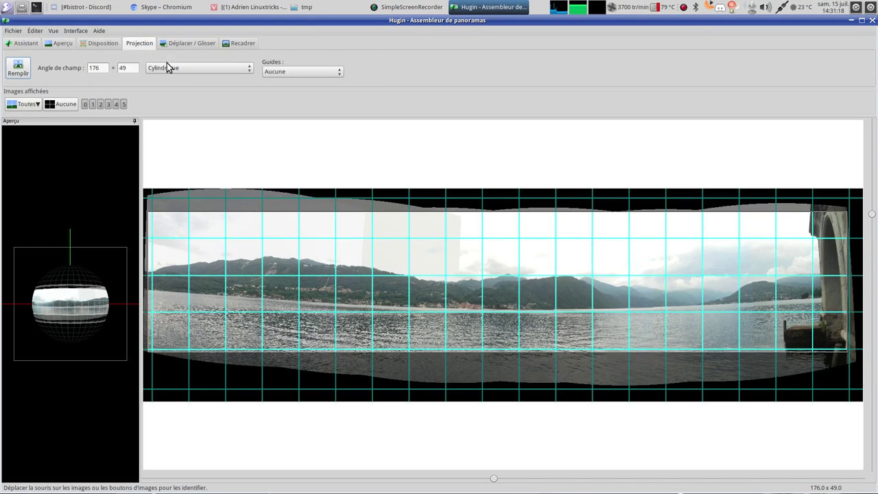
click(188, 68)
click(187, 75)
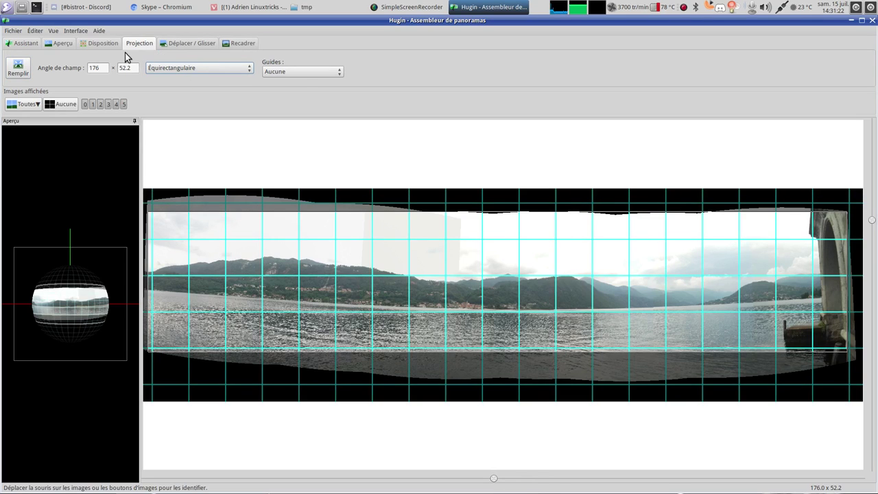
Shift the aligned images slightly to the right within the panorama frame and check their arrangement and preview
click(167, 43)
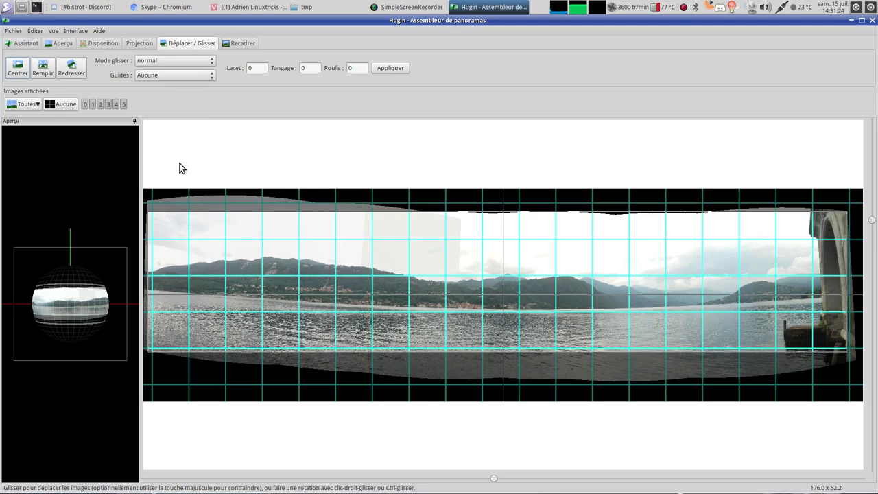
drag(209, 315, 180, 218)
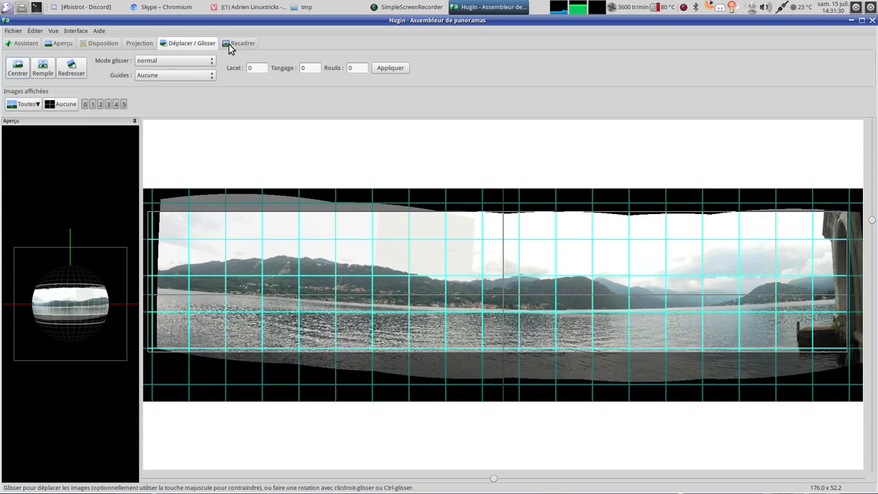
click(96, 42)
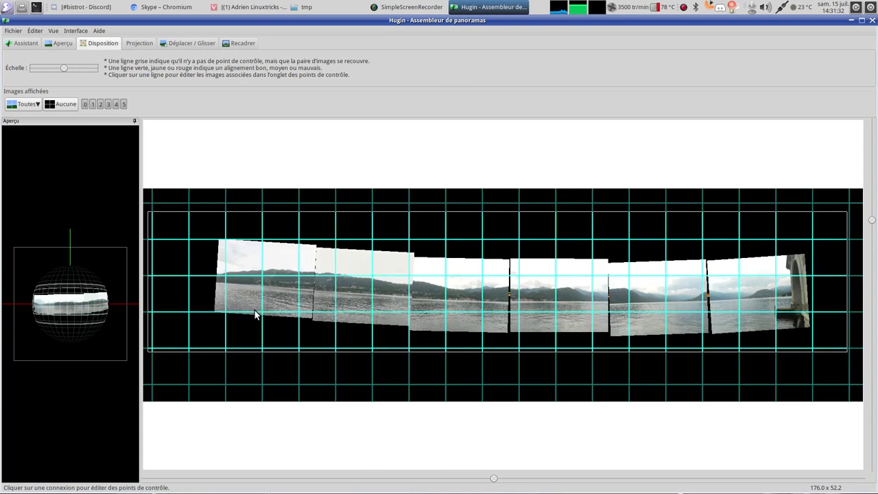
click(69, 42)
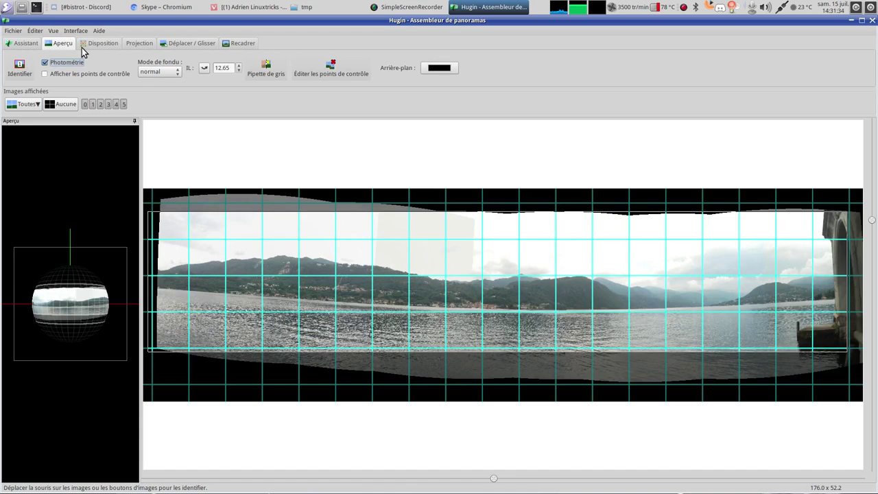
Try the Fisheye, Mercator and Stéréographique projections on the panorama
click(147, 44)
click(200, 67)
click(195, 79)
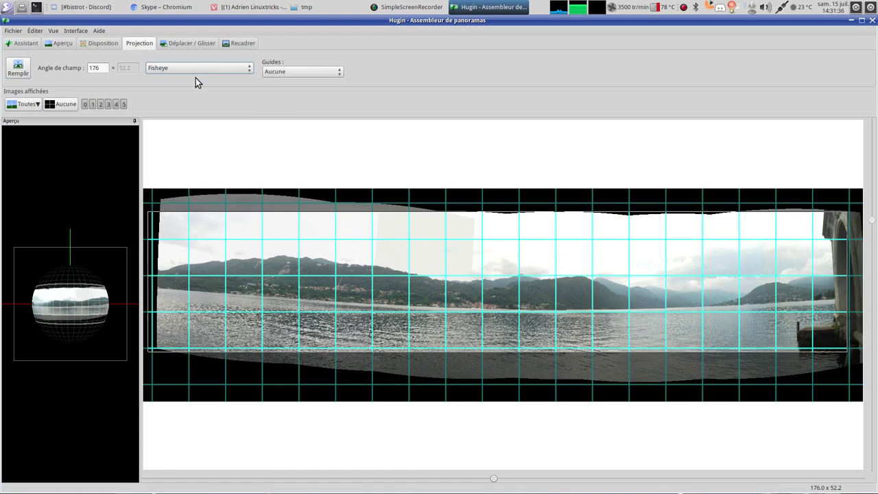
click(197, 67)
click(198, 89)
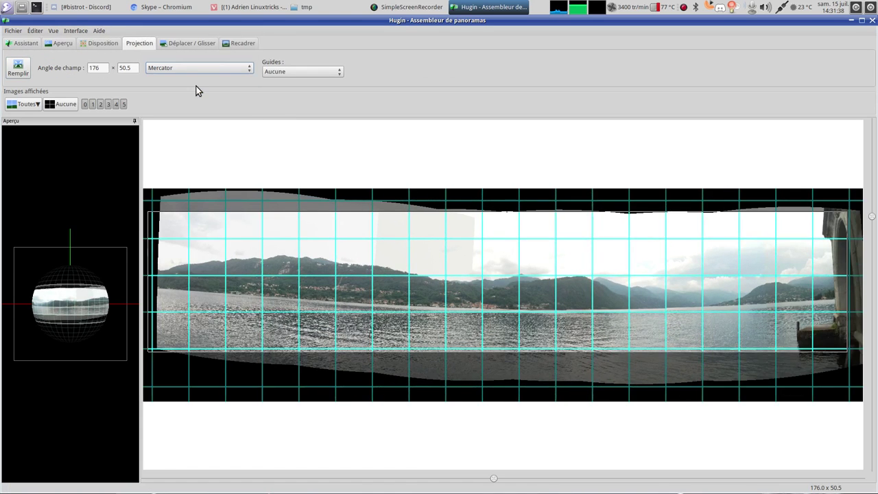
click(203, 72)
click(201, 77)
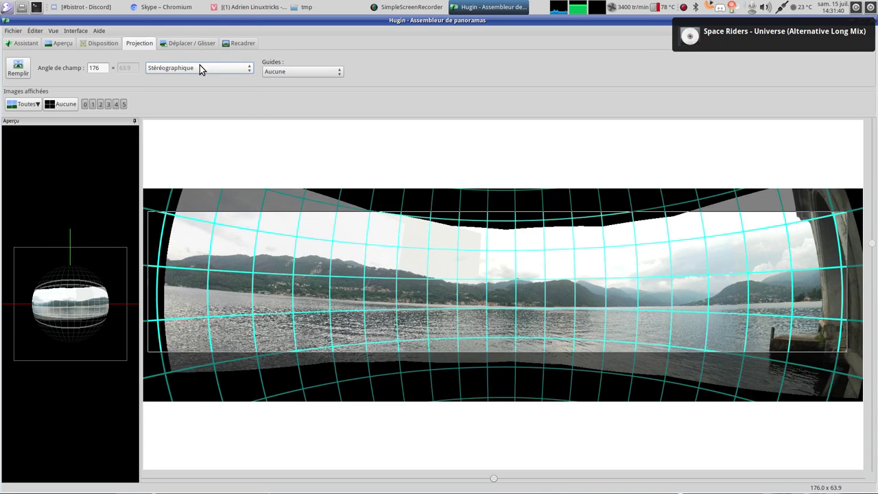
Try the Transverse Mercator, Azimutale équivalente de Lambert, Architecturale, Double plan and À surface égale de Hammer-Aitoff projections on the panorama
scroll(200, 67, down, 2)
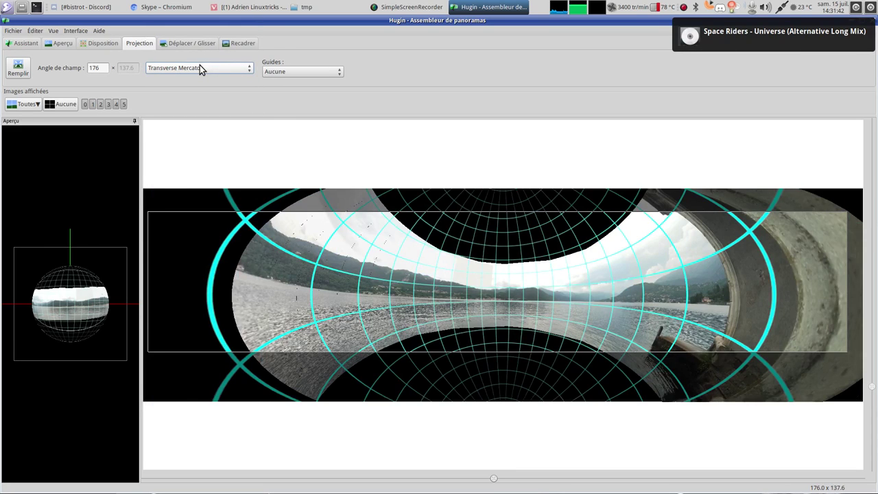
scroll(200, 67, down, 3)
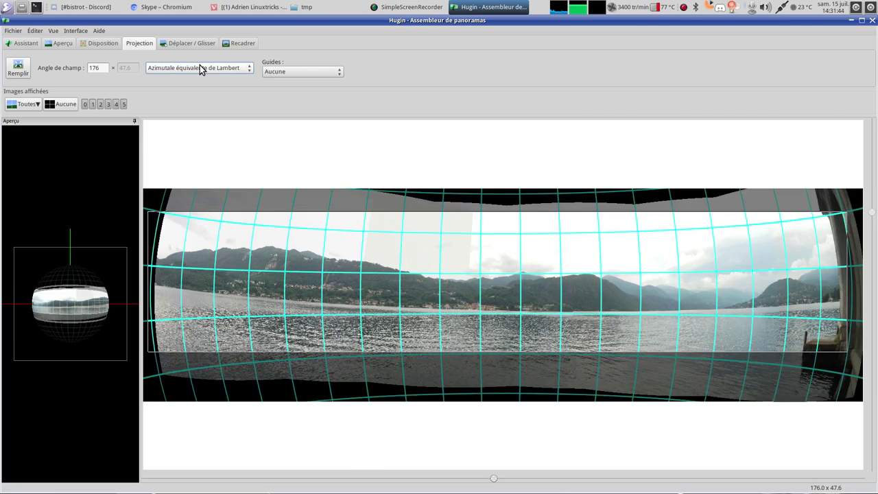
scroll(199, 67, down, 4)
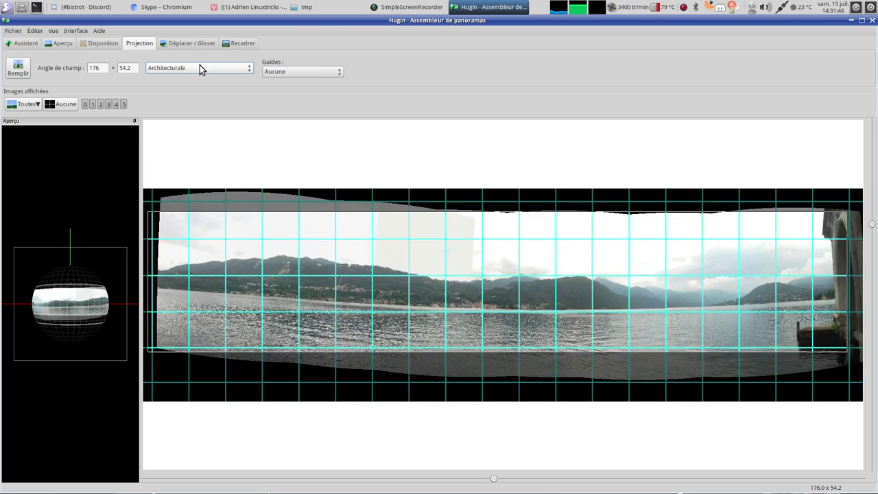
scroll(199, 65, down, 4)
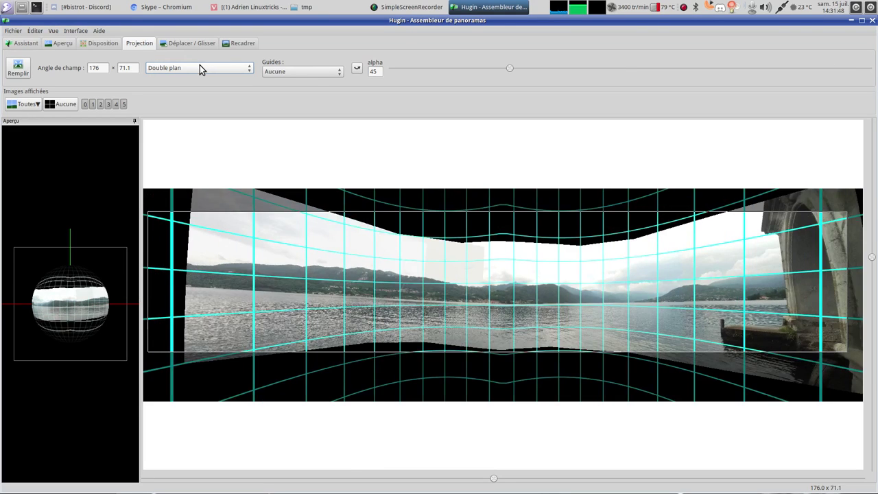
scroll(200, 65, down, 3)
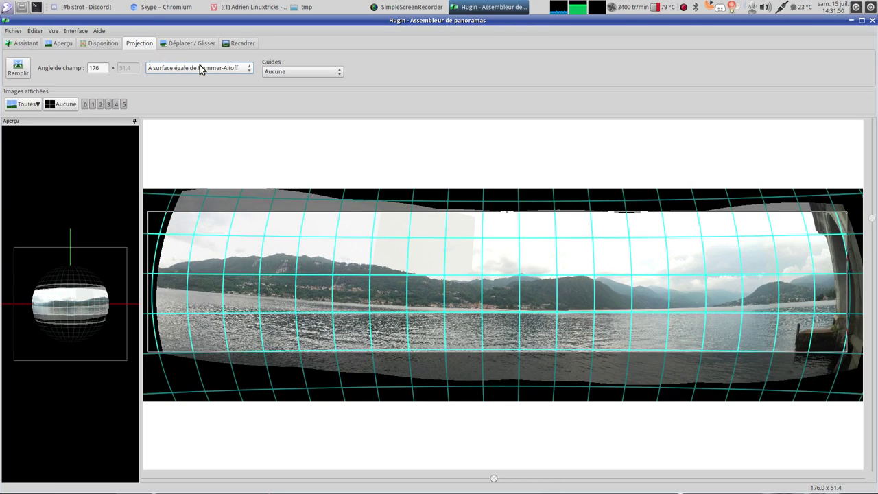
Try the Thoby, Cylindrique équivalente de Lambert, Rectilinéaire and Cylindrique projections and restore Équirectangulaire
scroll(200, 65, up, 9)
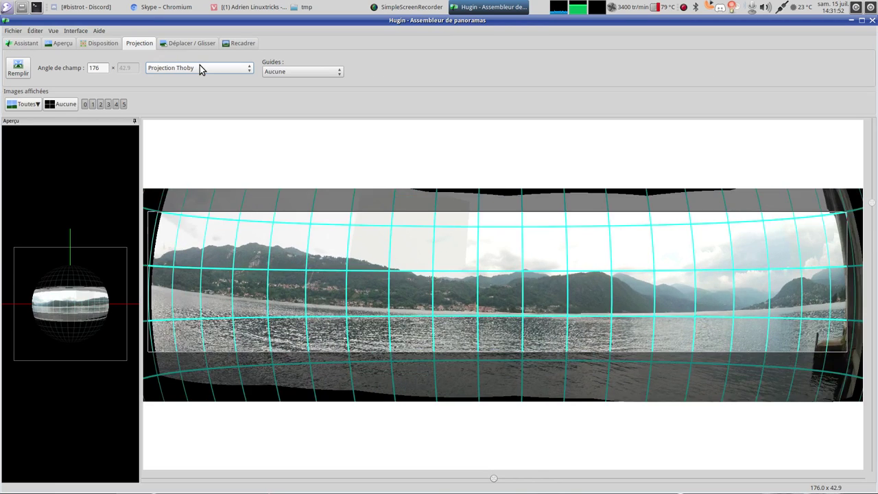
scroll(199, 65, up, 8)
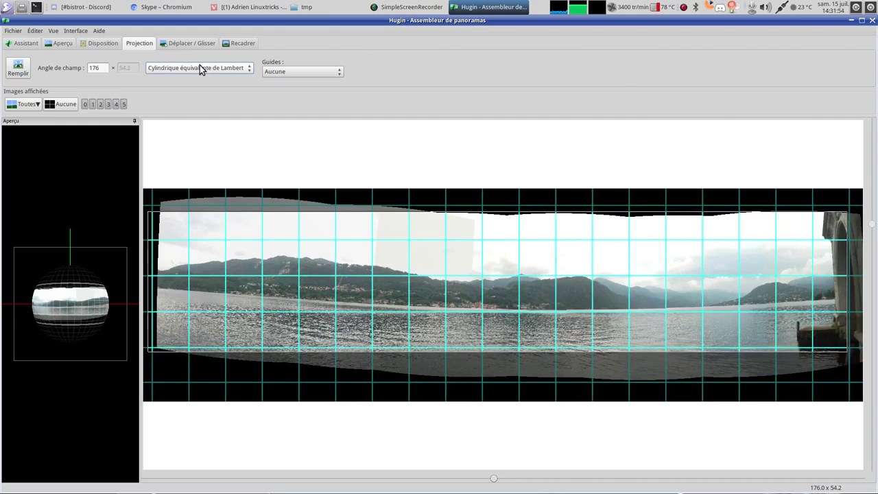
scroll(200, 65, up, 2)
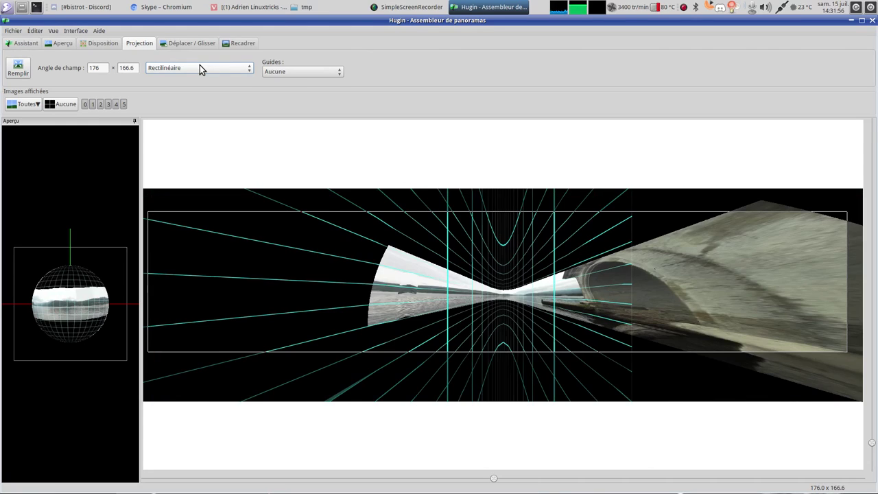
scroll(199, 65, down, 1)
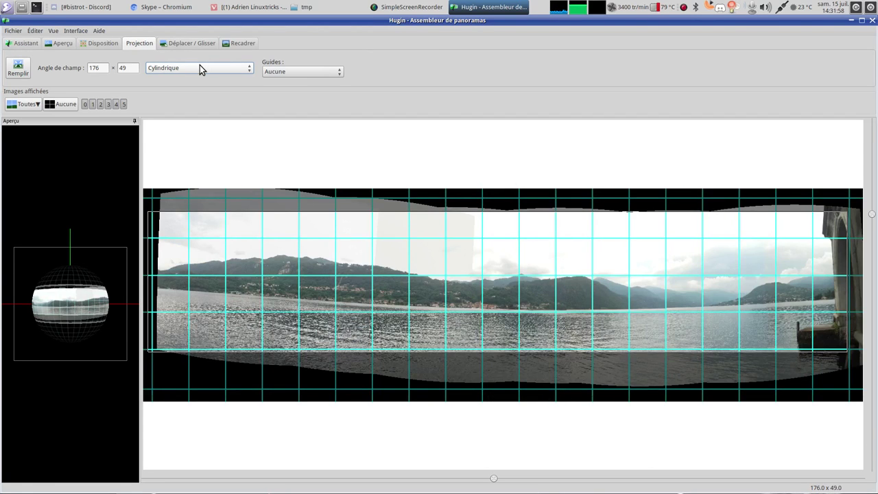
scroll(200, 65, down, 1)
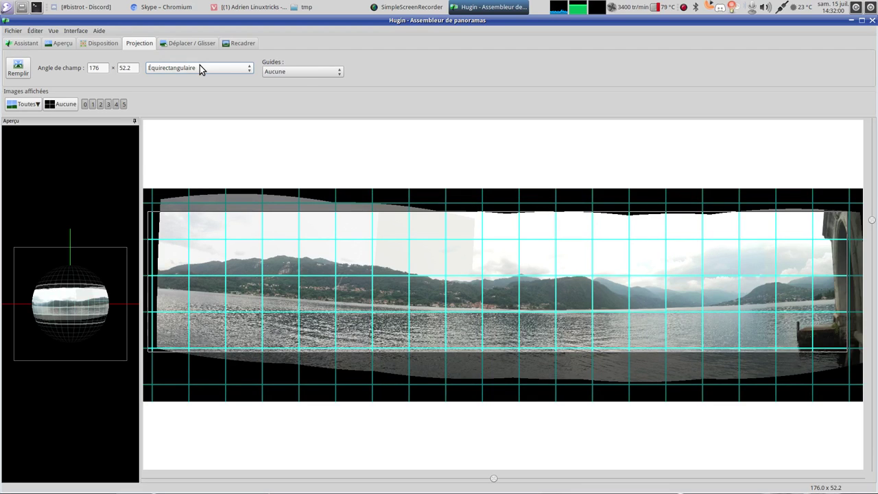
Shift the aligned images to straighten the sloping waterline and enlarge the panorama's vertical field of view to 67
click(101, 42)
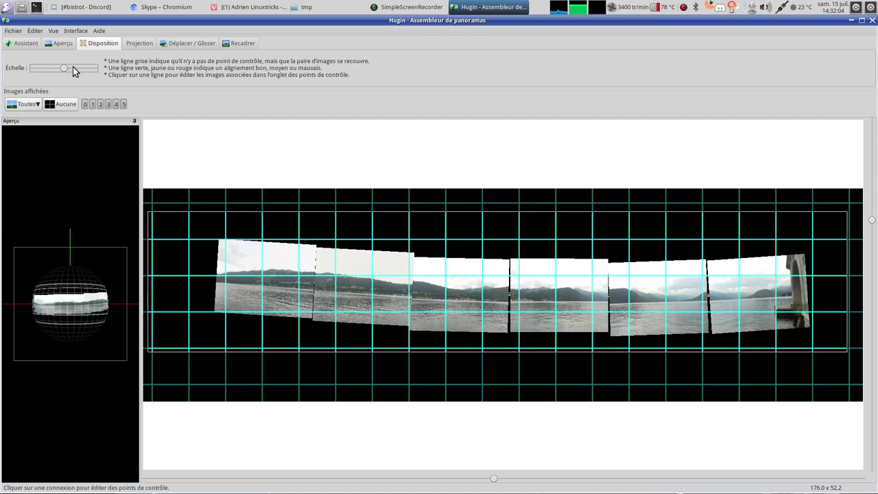
click(185, 43)
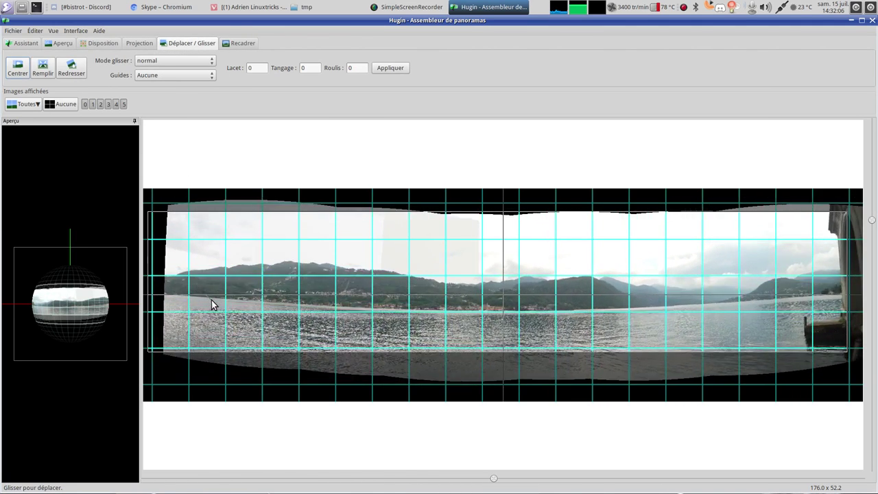
drag(255, 336, 368, 328)
mouse_move(582, 354)
mouse_down()
mouse_move(584, 336)
mouse_move(585, 345)
mouse_up()
drag(760, 333, 805, 211)
drag(526, 251, 536, 279)
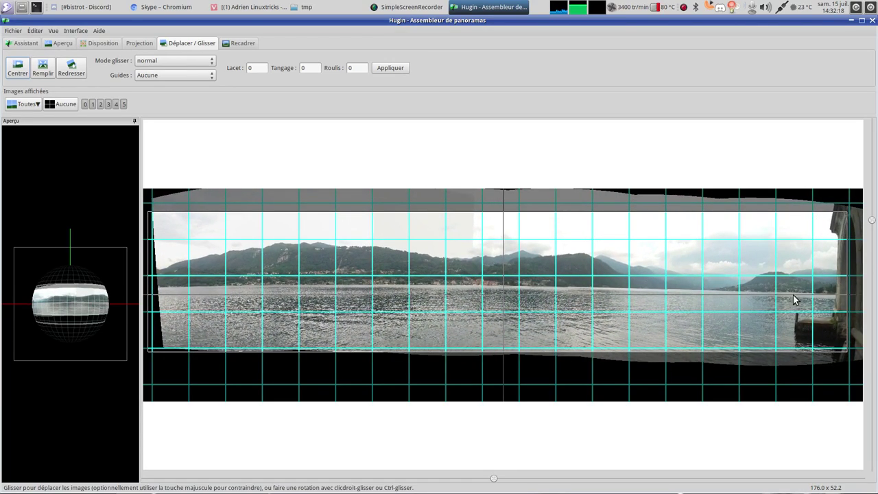
drag(794, 299, 866, 225)
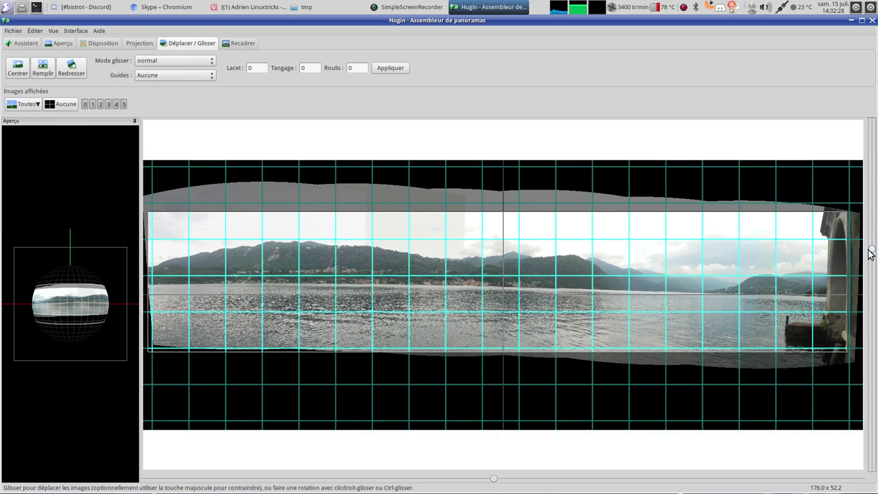
Fine-tune the position of the images so the lake's waterline runs level along the central horizontal guide
mouse_move(462, 285)
mouse_down()
mouse_move(453, 286)
mouse_move(478, 288)
mouse_up()
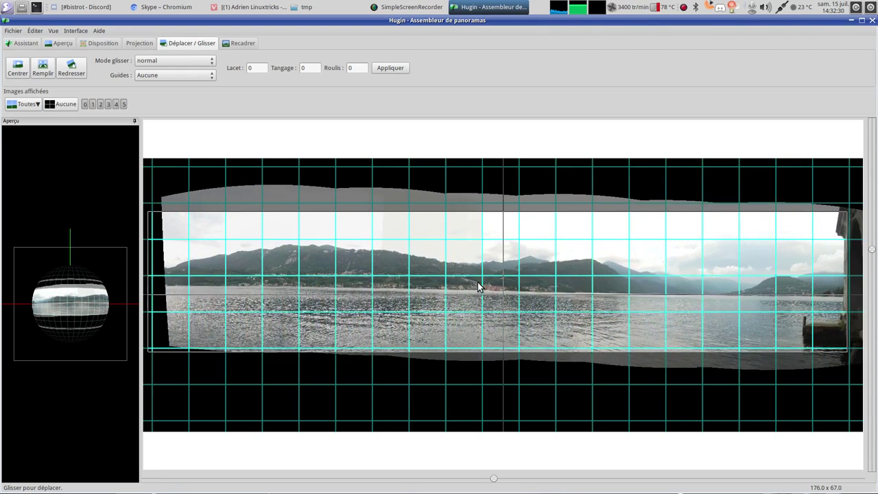
mouse_move(742, 296)
mouse_down()
mouse_move(753, 276)
mouse_move(750, 287)
mouse_up()
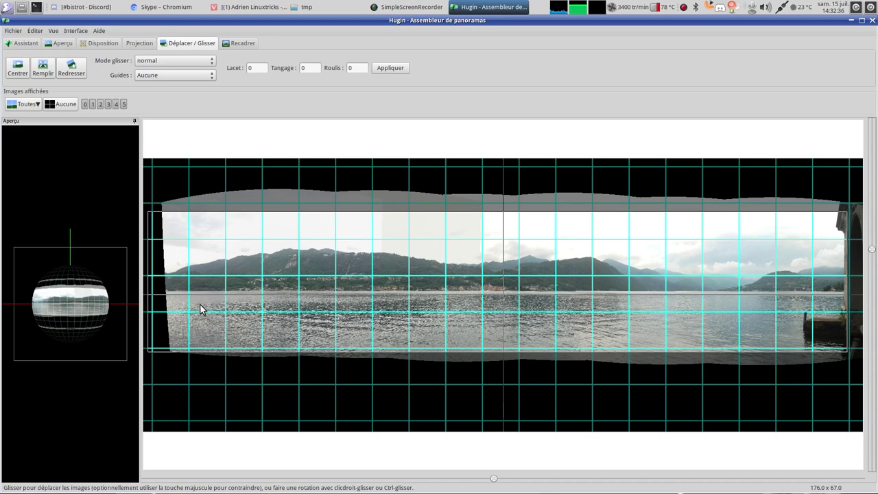
drag(201, 305, 245, 269)
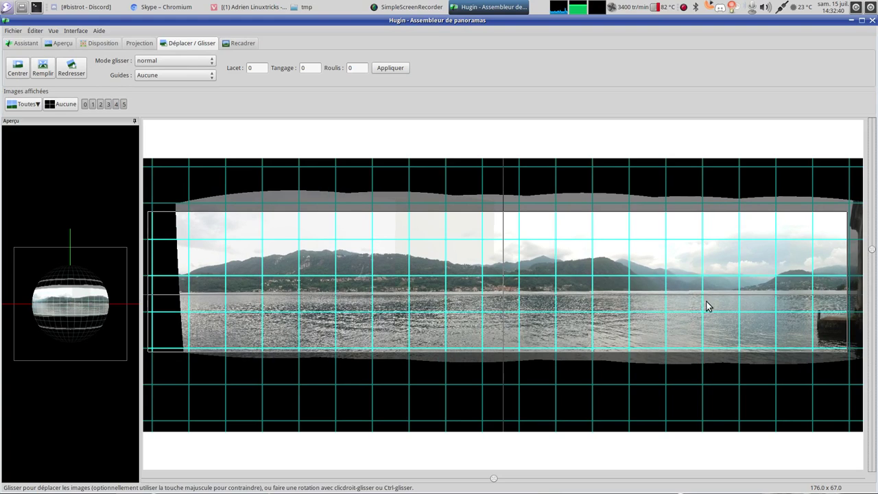
drag(709, 305, 764, 292)
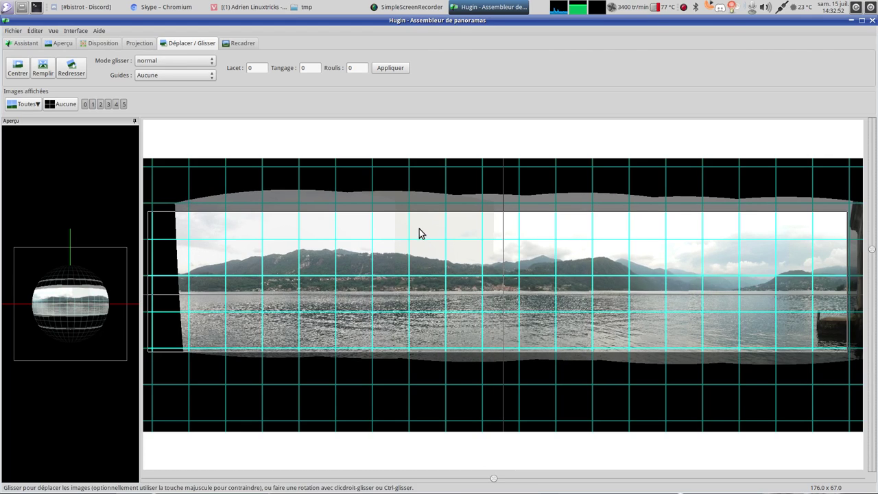
Move the crop frame's left and upper edges inward over the images and apply the automatic crop
click(238, 44)
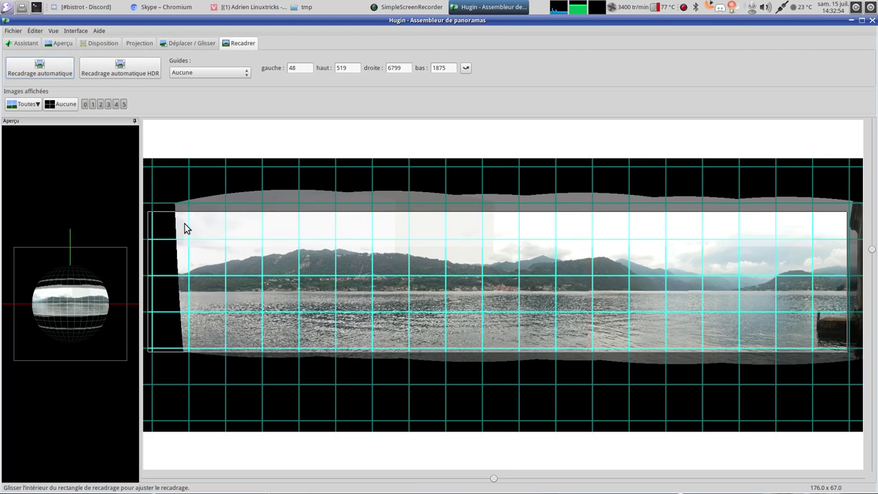
drag(163, 233, 201, 225)
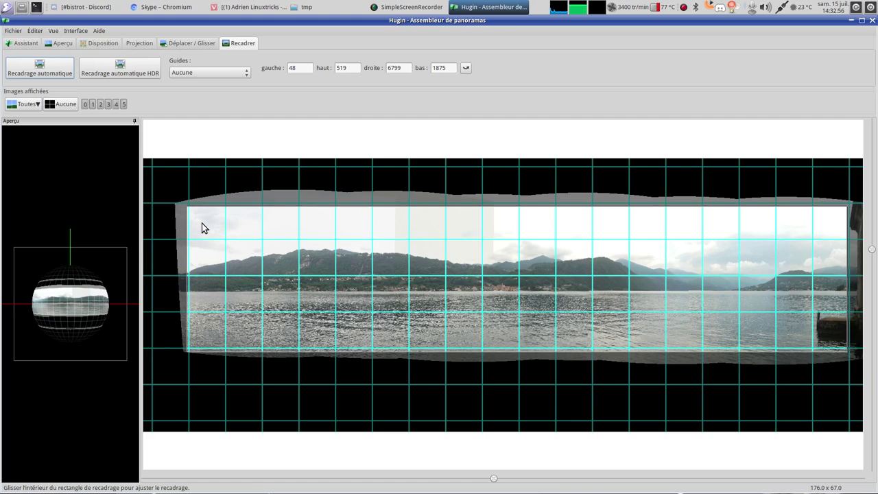
click(25, 74)
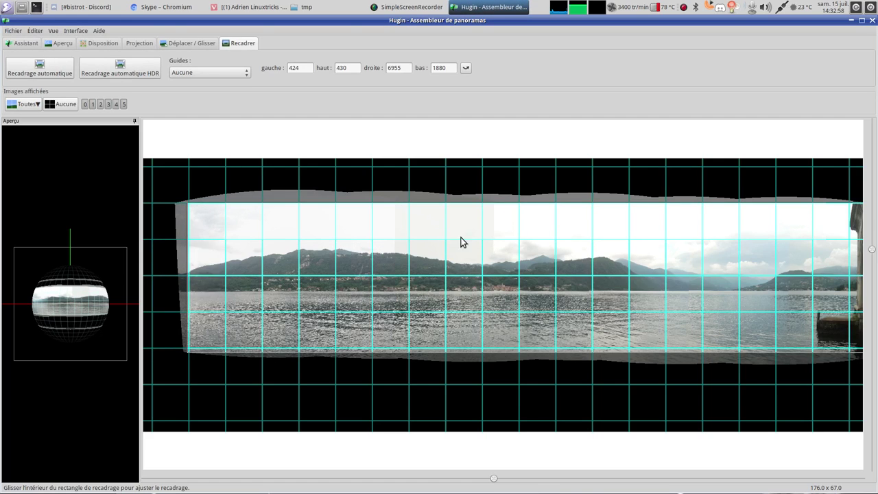
Create the panorama, saving the project and using the output prefix 20170711_140224 - 20170711_140236 in the tmp folder
click(21, 44)
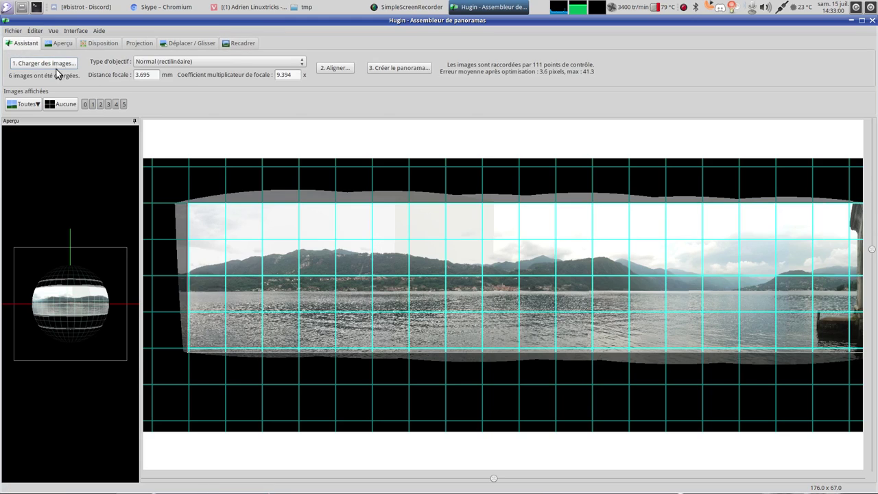
click(403, 70)
click(620, 317)
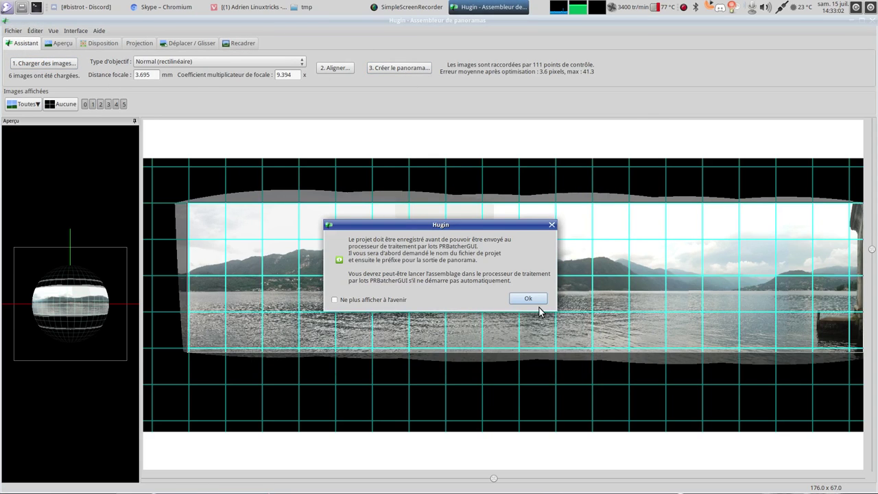
click(536, 300)
click(594, 415)
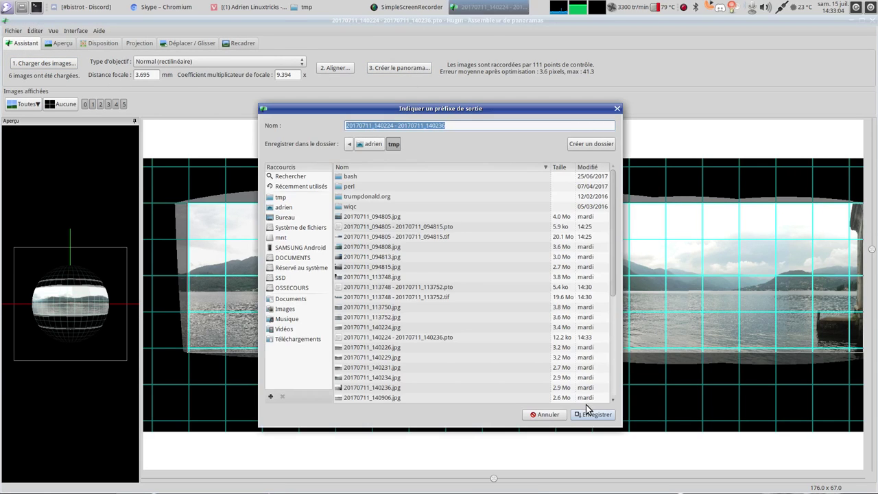
click(592, 413)
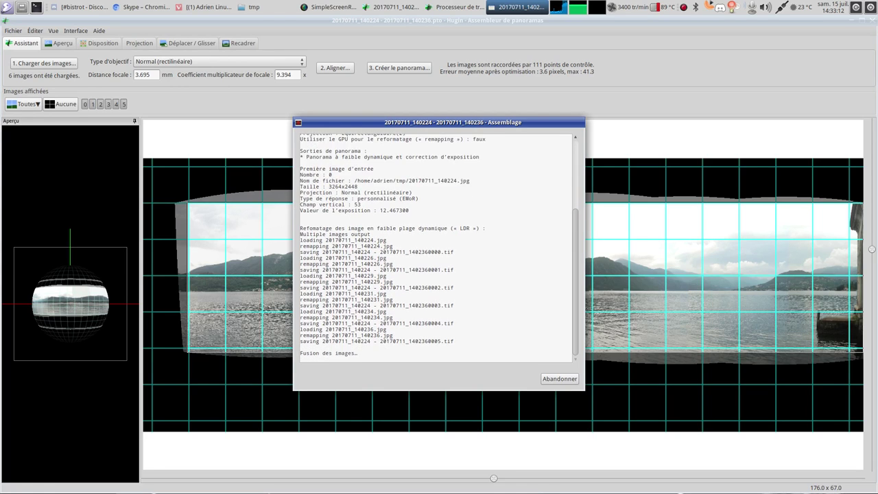
Check the tmp folder for the panorama files being generated and return to the stitching log
click(252, 10)
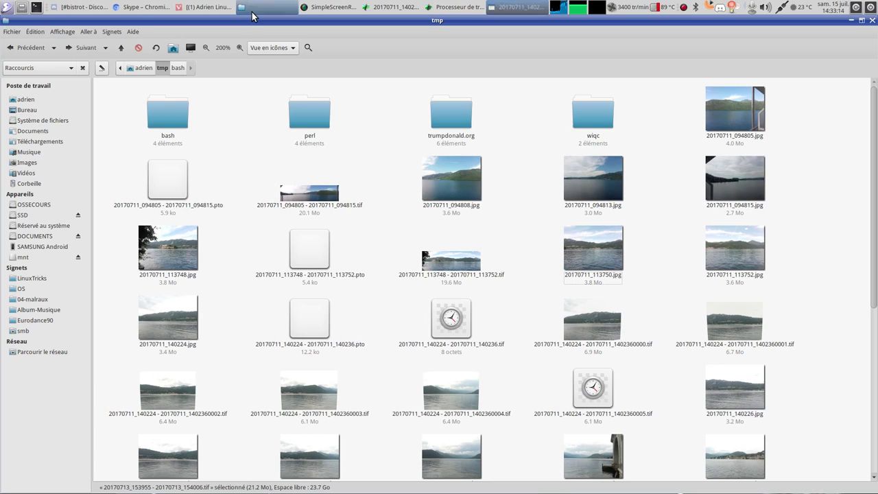
scroll(571, 343, down, 3)
scroll(569, 346, down, 2)
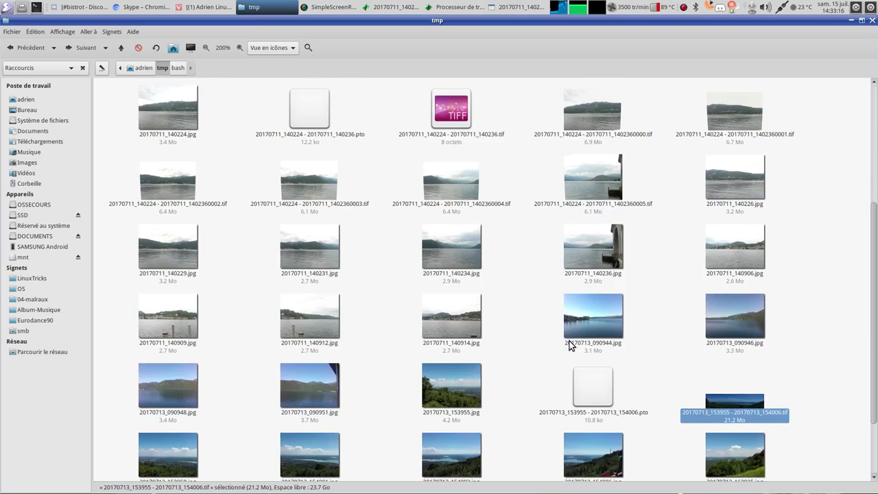
scroll(561, 341, up, 5)
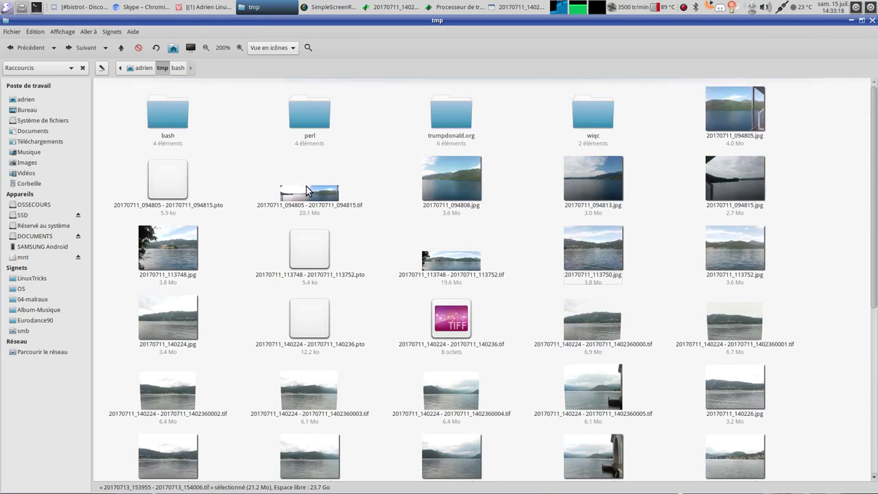
click(251, 11)
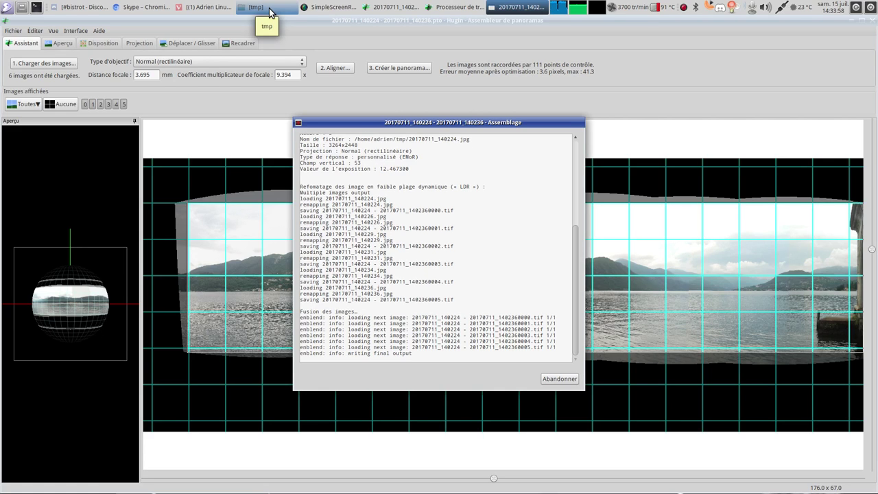
Open the stitched panorama 20170711_140224 - 20170711_140236.tif from the tmp folder in the image viewer
click(270, 12)
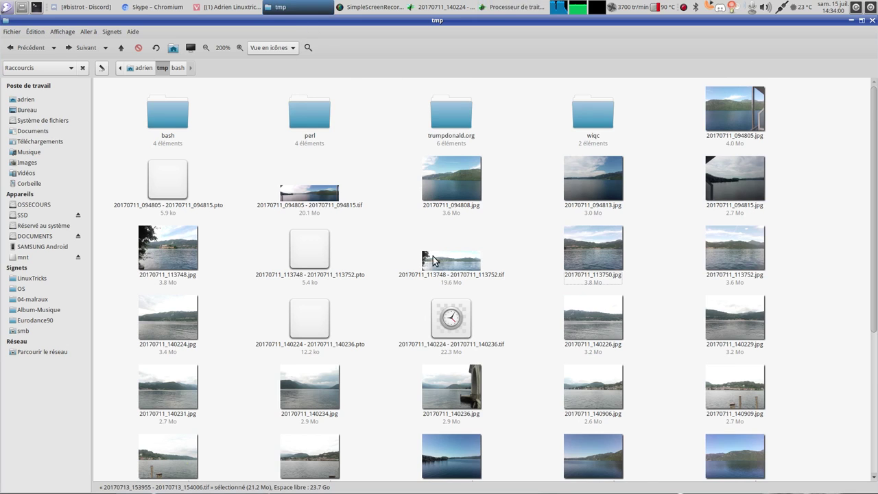
scroll(490, 339, down, 5)
scroll(503, 350, up, 3)
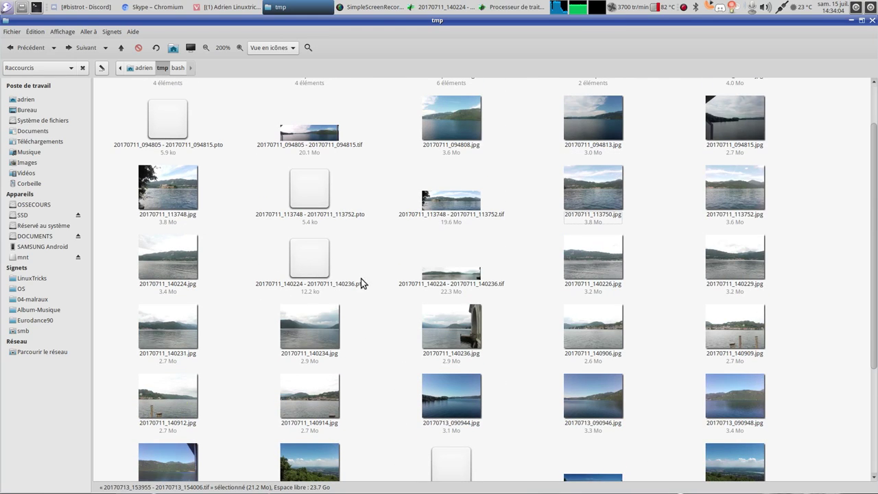
click(449, 279)
double_click(461, 274)
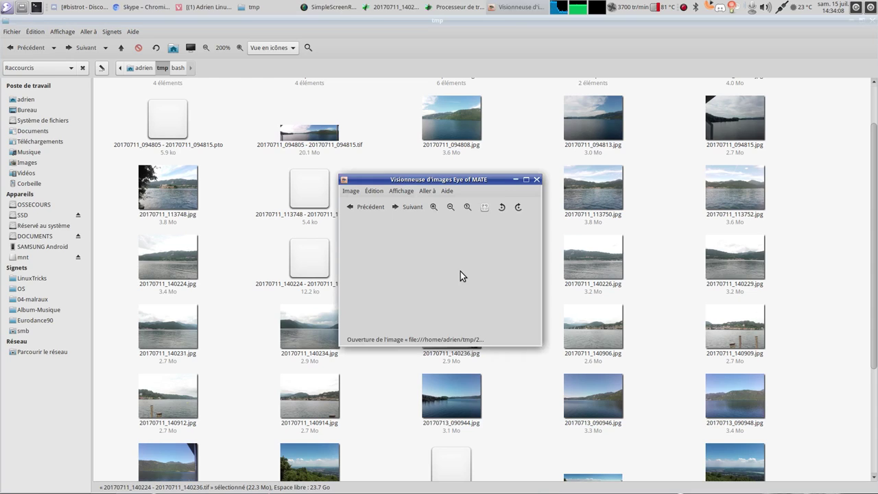
Enlarge the viewer window and examine the stitched panorama up close around the lakeside village and the water for stitching flaws
click(526, 180)
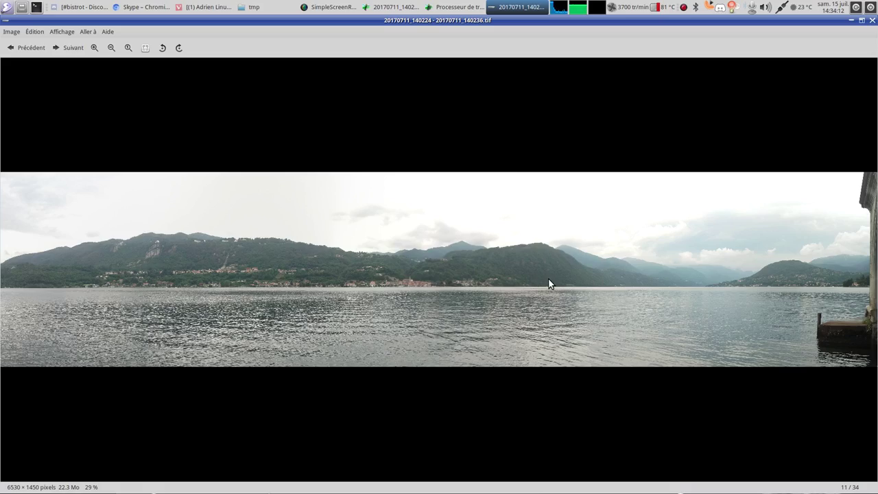
scroll(550, 281, up, 5)
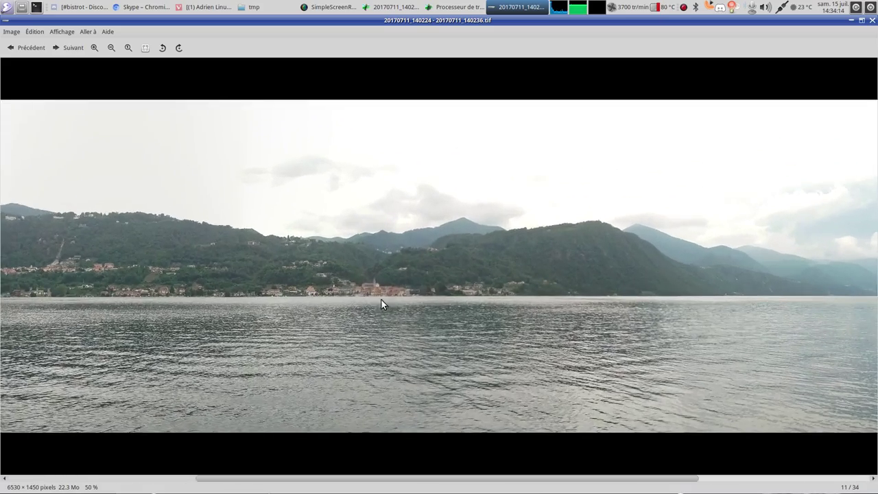
scroll(368, 325, up, 4)
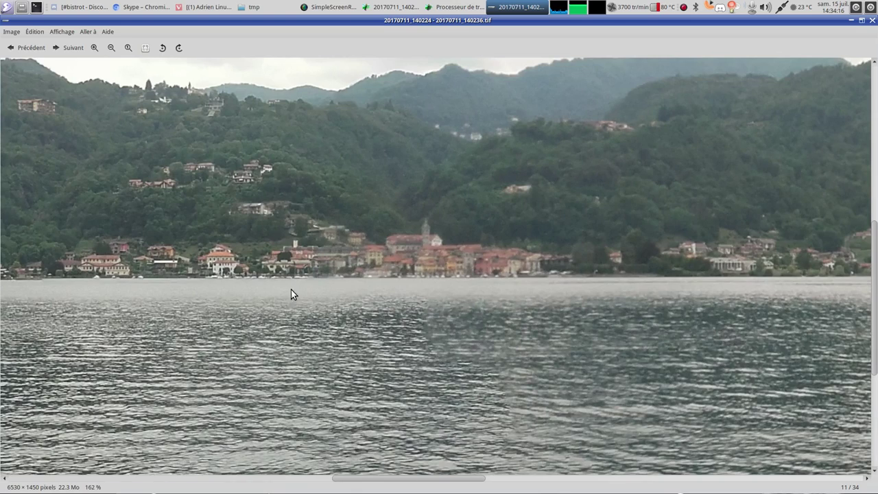
scroll(291, 294, up, 1)
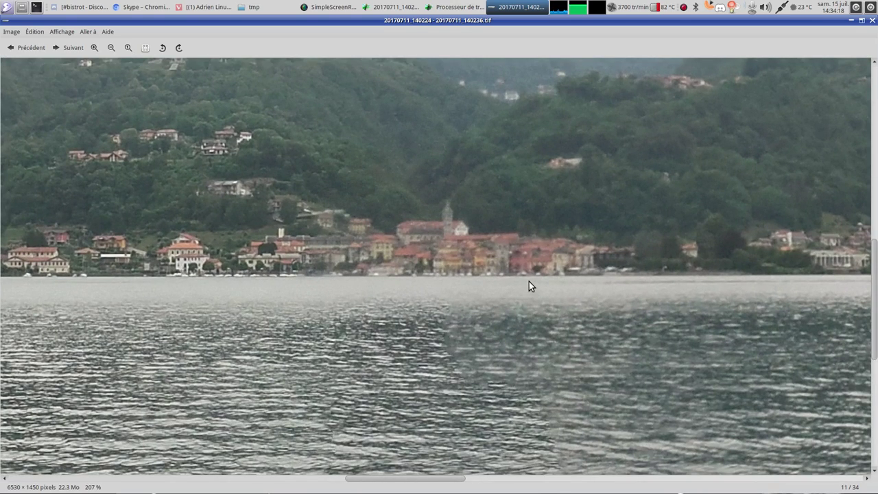
scroll(500, 281, down, 2)
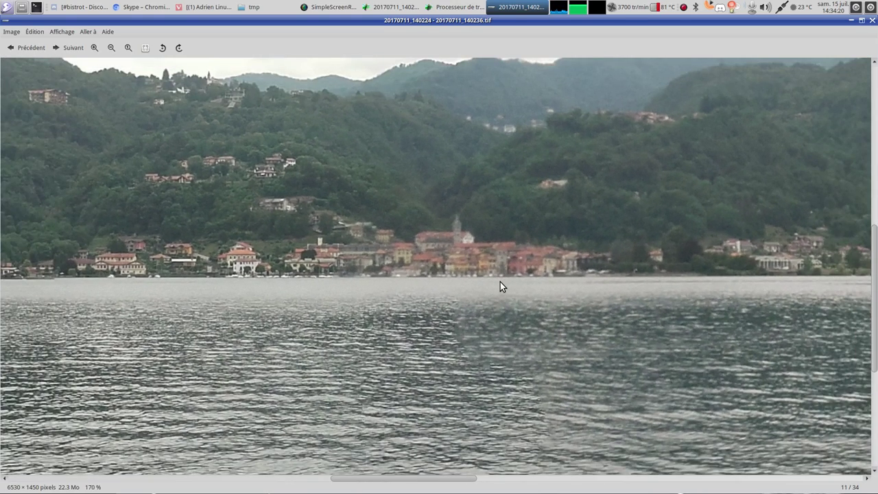
scroll(493, 263, down, 1)
scroll(391, 247, up, 3)
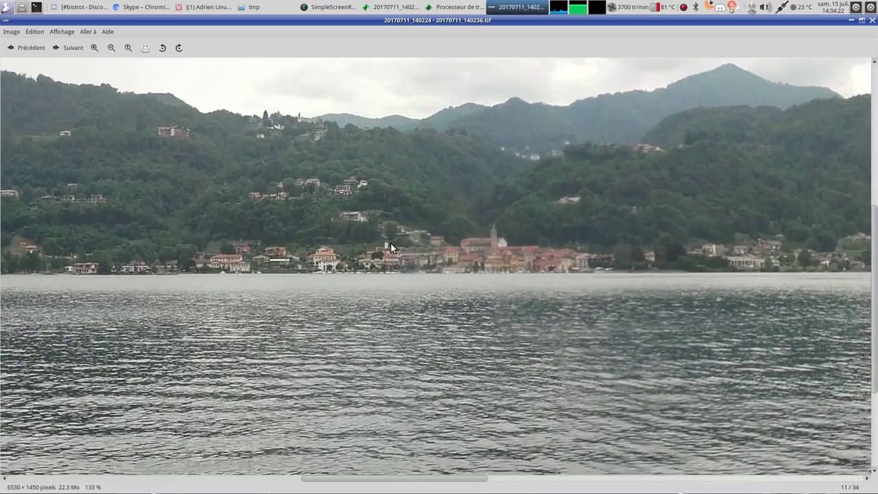
scroll(476, 264, down, 5)
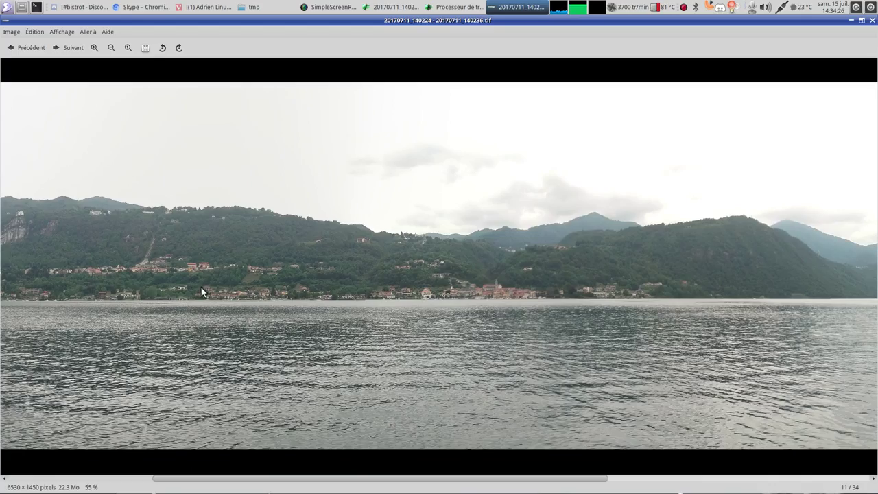
scroll(201, 290, up, 4)
scroll(456, 313, right, 10)
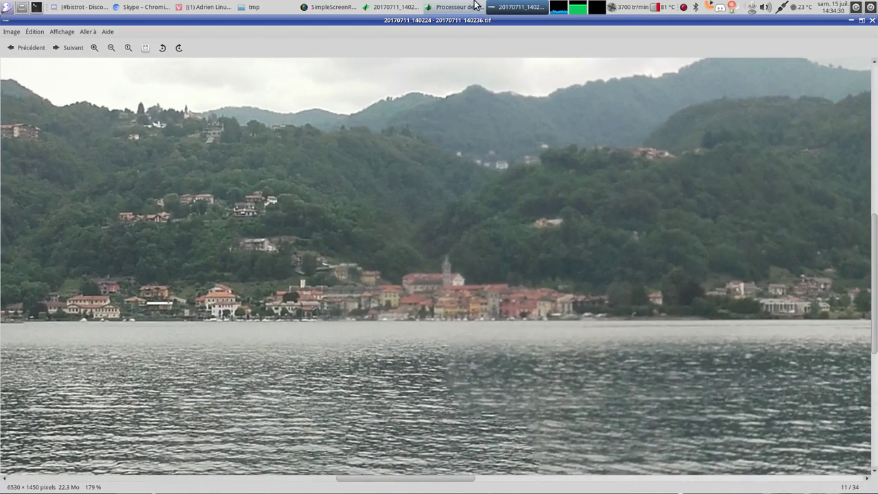
View the source photo 20170711_140226.jpg from the tmp folder for comparison, return to the stitched panorama and close it
click(521, 7)
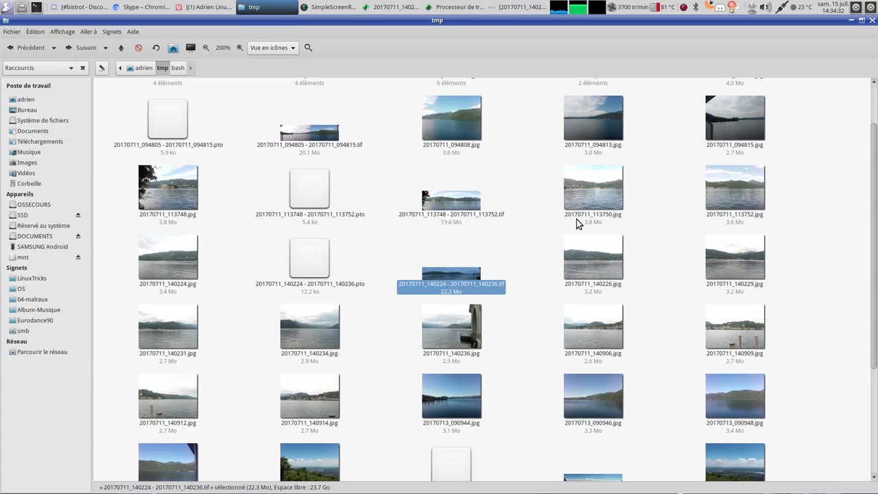
double_click(612, 277)
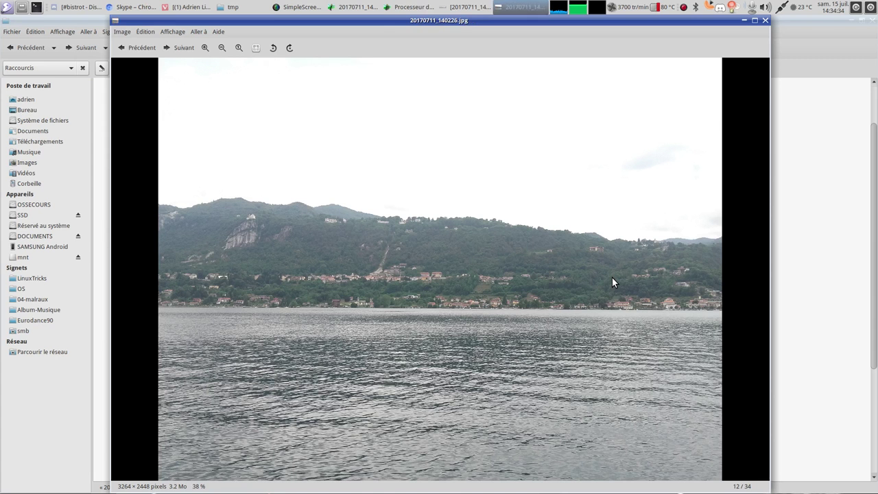
click(521, 6)
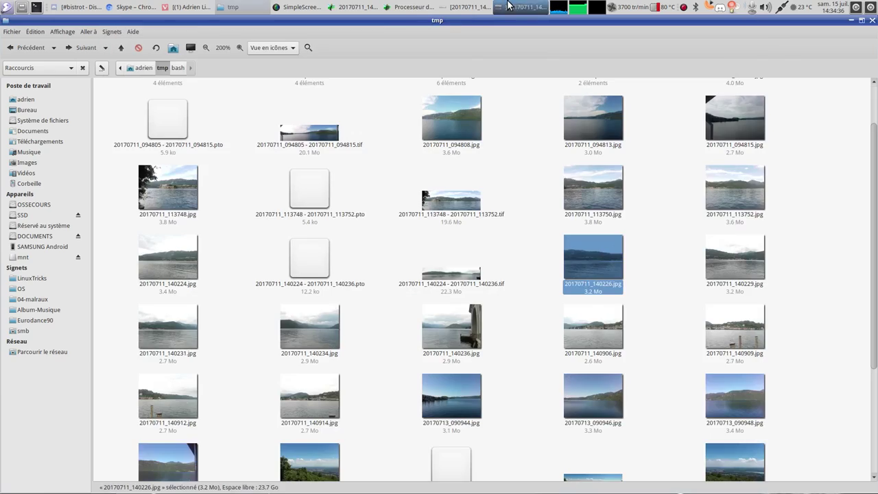
double_click(431, 275)
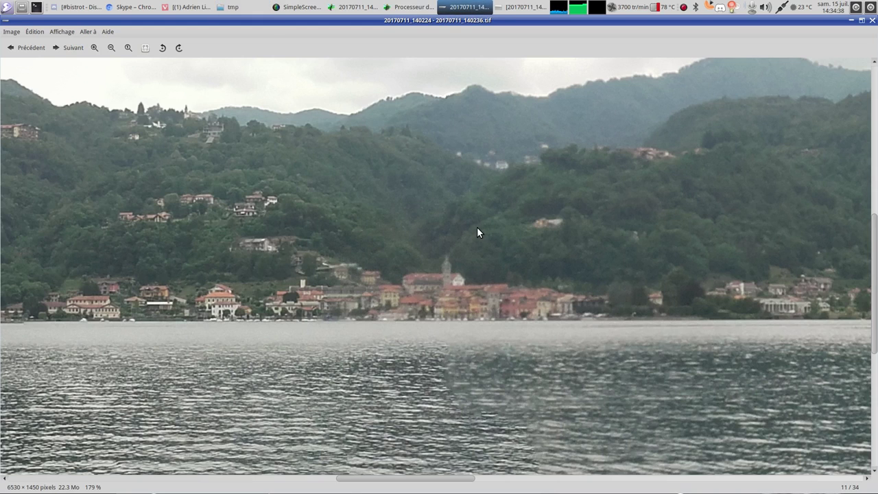
scroll(476, 228, down, 3)
click(872, 22)
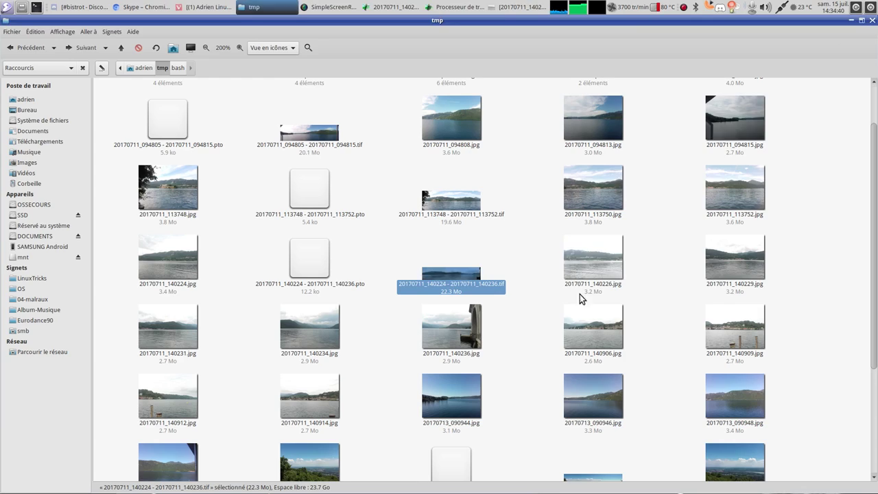
Open the source photo 20170711_140229.jpg, examine the lakeside village up close and close the photo
double_click(719, 263)
scroll(507, 295, up, 8)
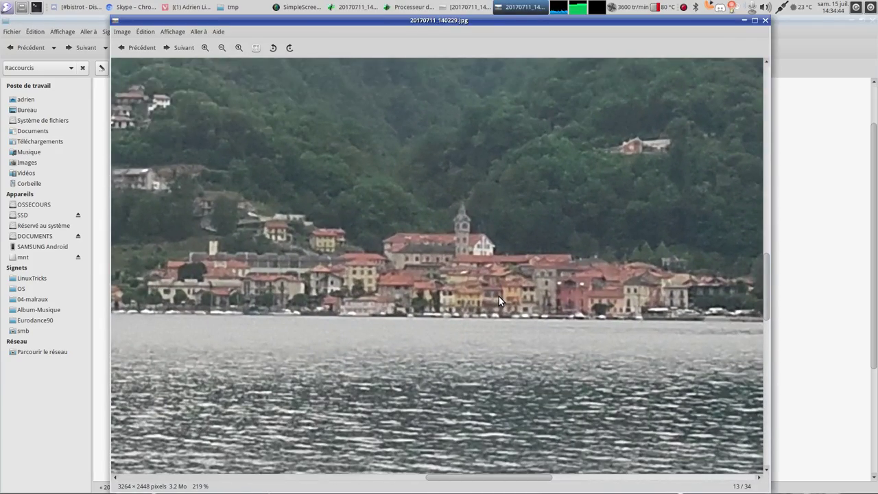
scroll(499, 296, down, 5)
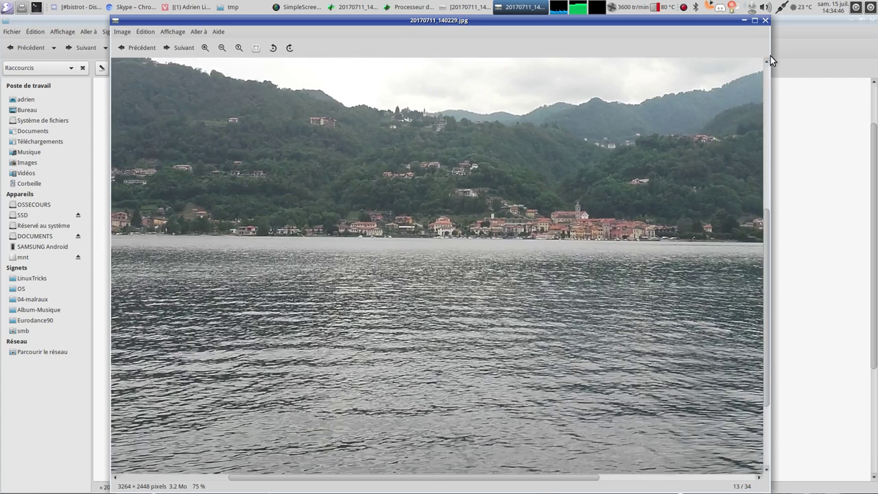
click(765, 20)
Reopen the panorama 20170711_140224 - 20170711_140236.tif in an enlarged viewer window and inspect it both up close and as a whole
click(432, 278)
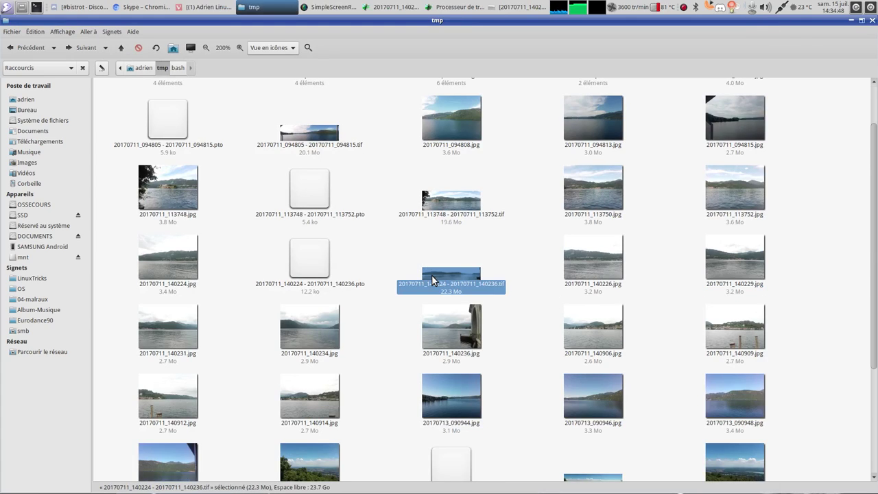
double_click(432, 278)
click(526, 180)
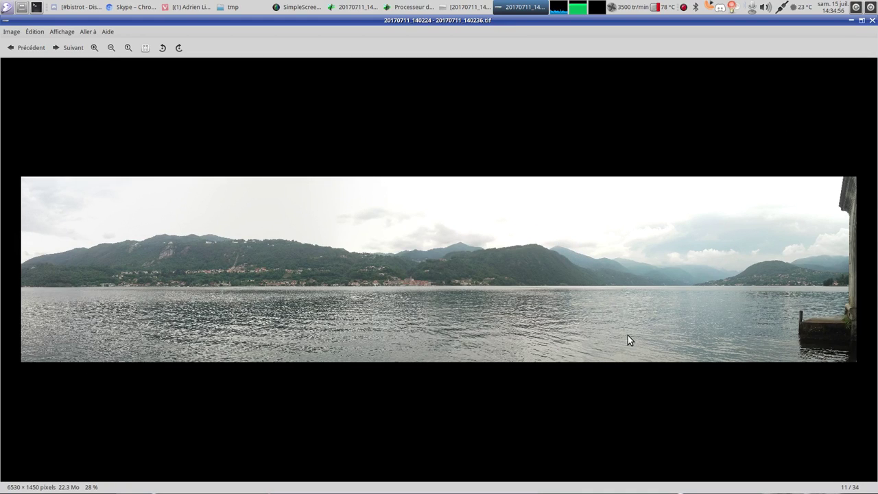
scroll(462, 337, up, 3)
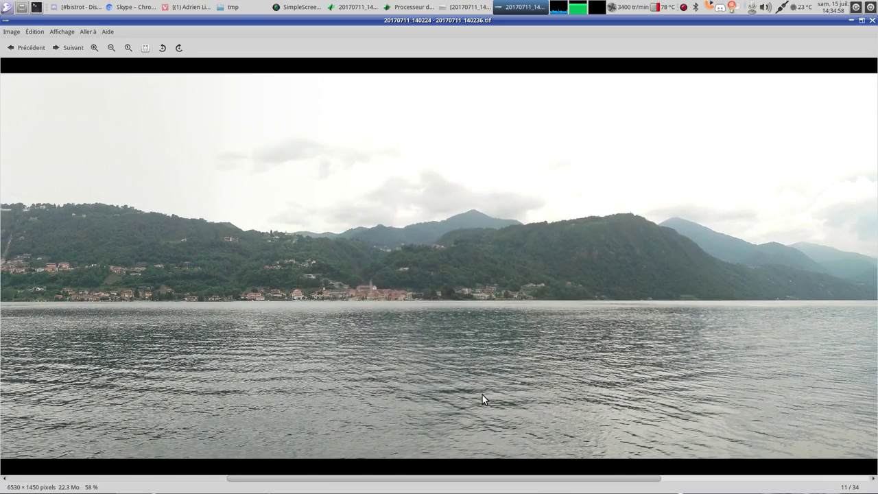
scroll(480, 390, down, 3)
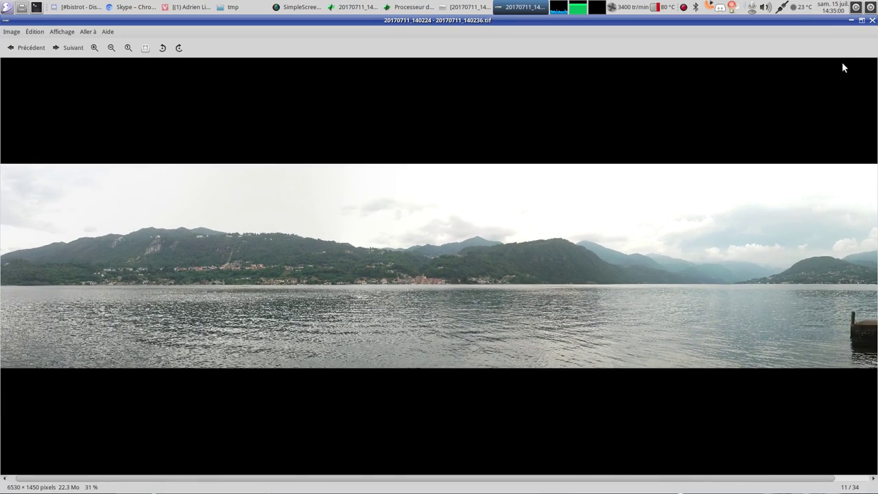
scroll(720, 155, down, 1)
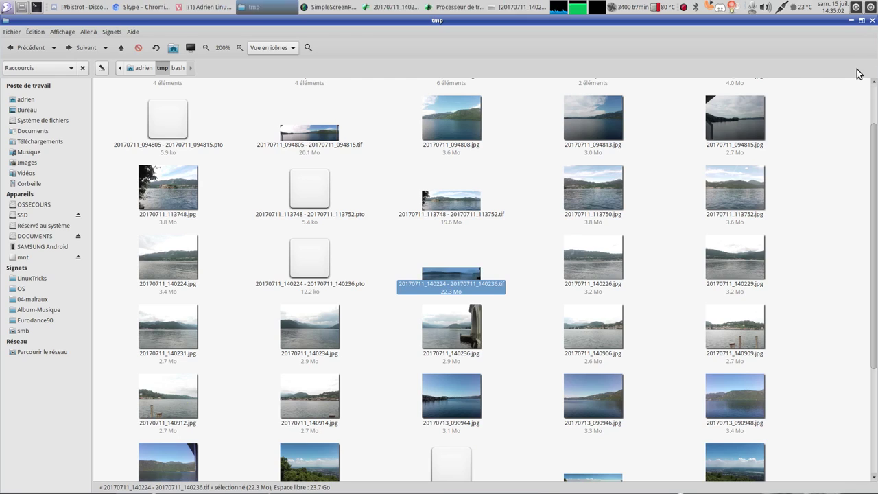
Put away the panorama viewer and the tmp folder window, and close the batch processor to return to the Hugin project
click(872, 20)
click(851, 21)
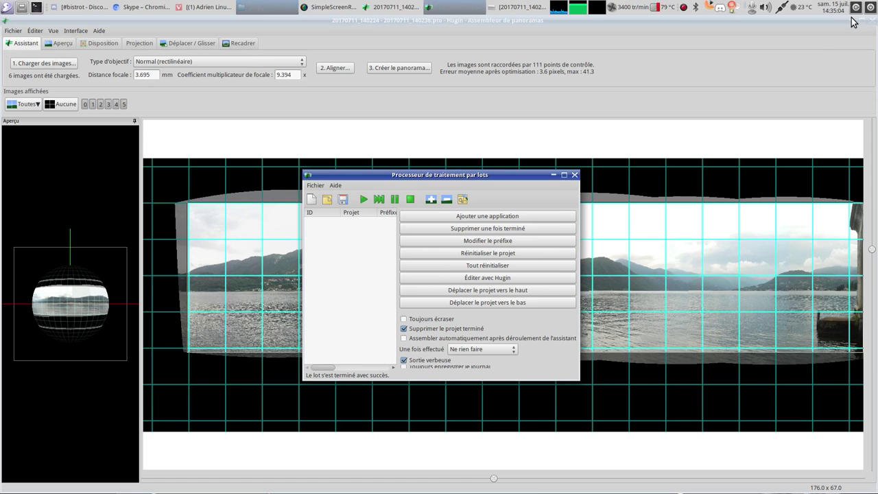
click(574, 176)
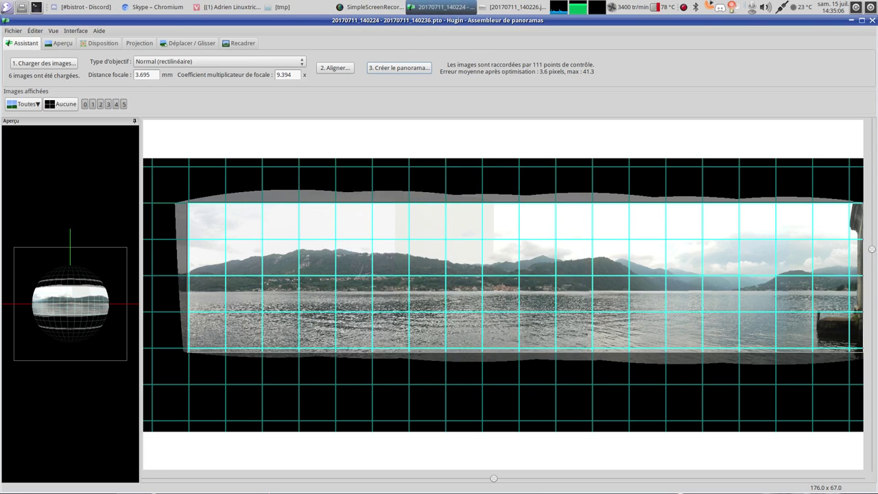